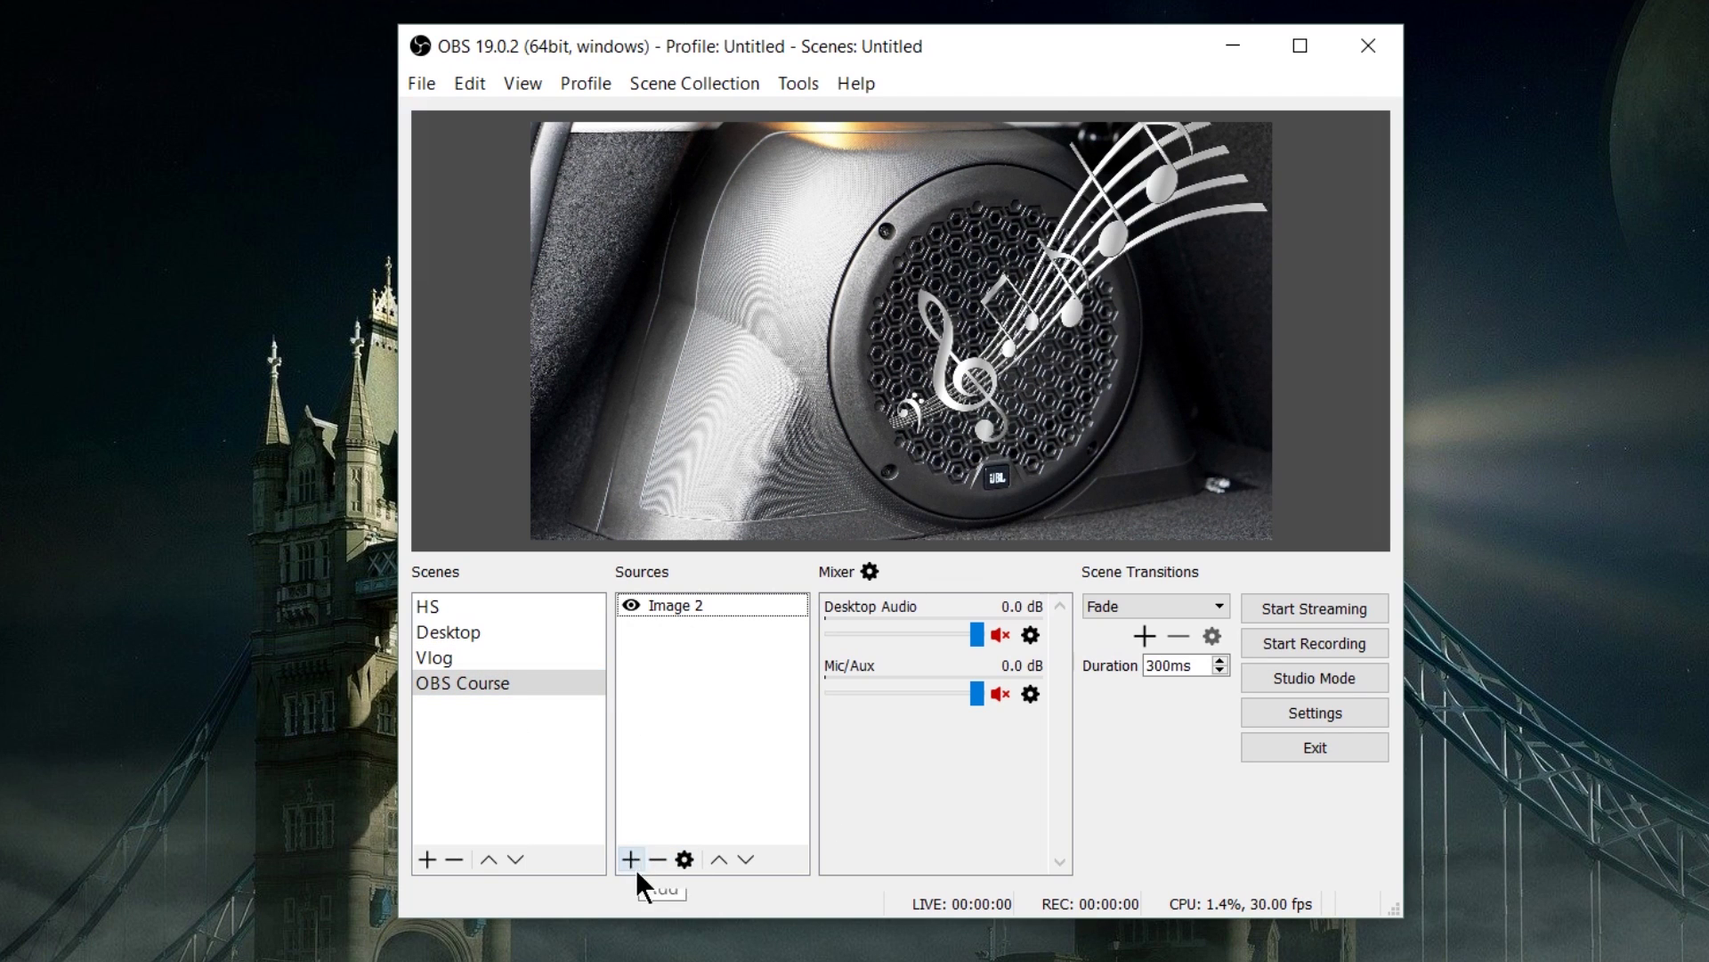
- Add a Video Capture Device source named 'Webcam' to the OBS Course scene
right_click(681, 645)
mouse_move(741, 661)
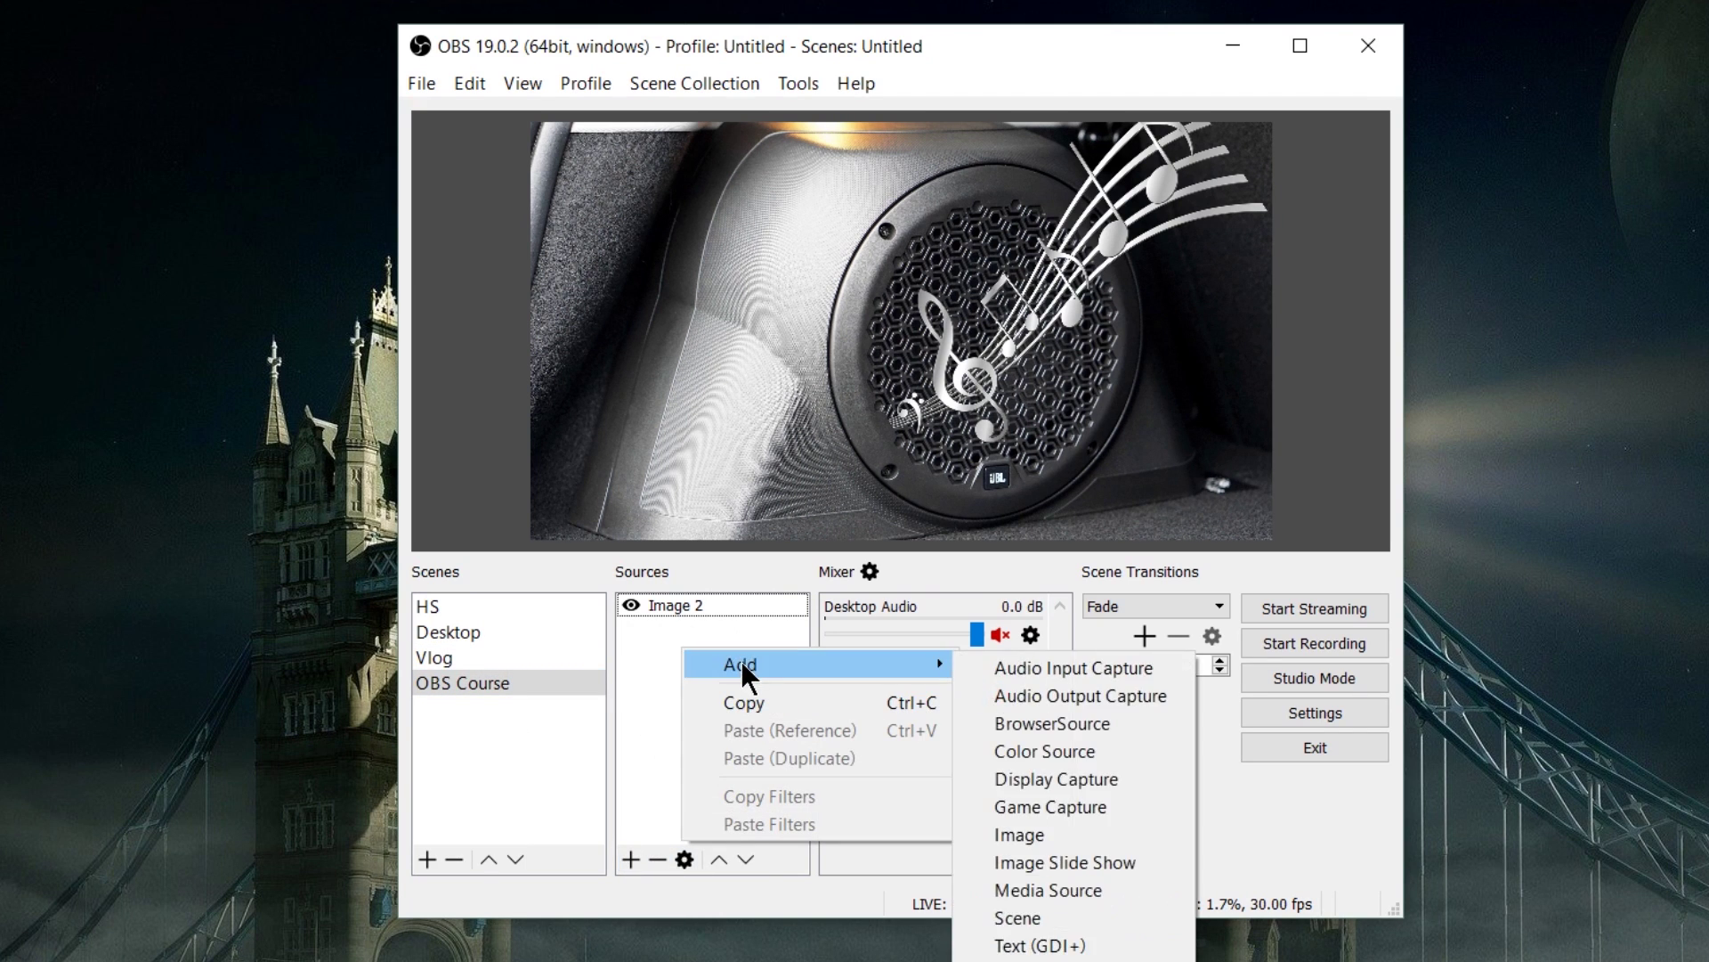
click(1051, 961)
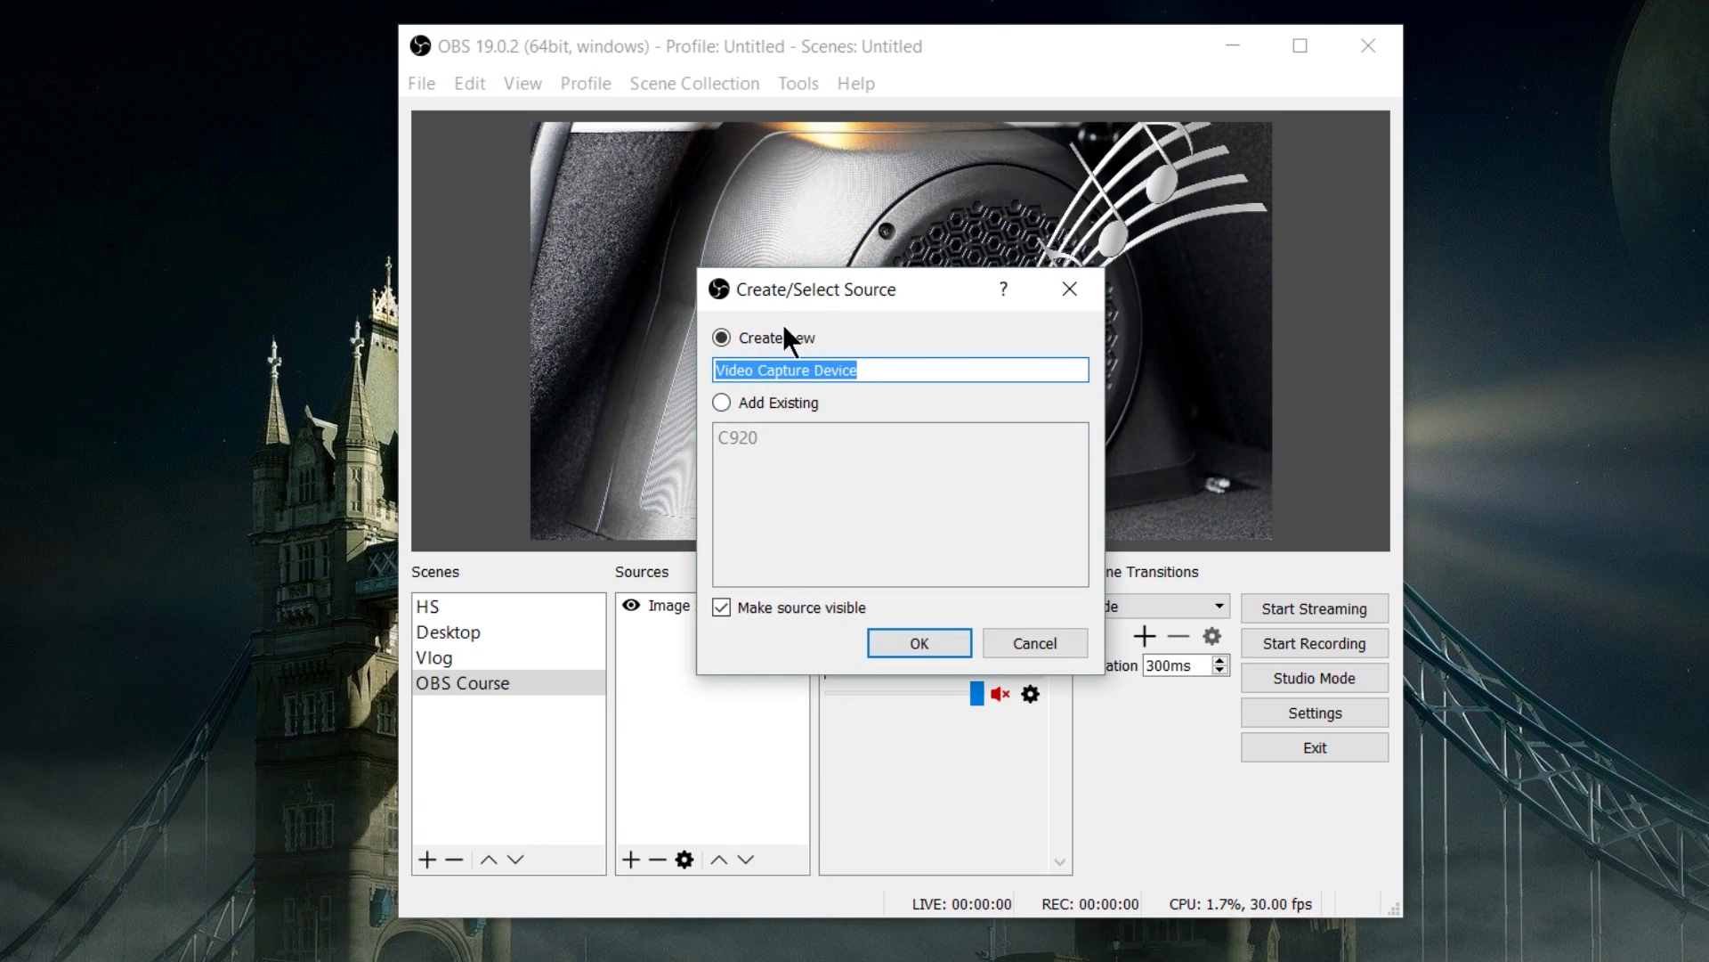
drag(790, 307, 1027, 377)
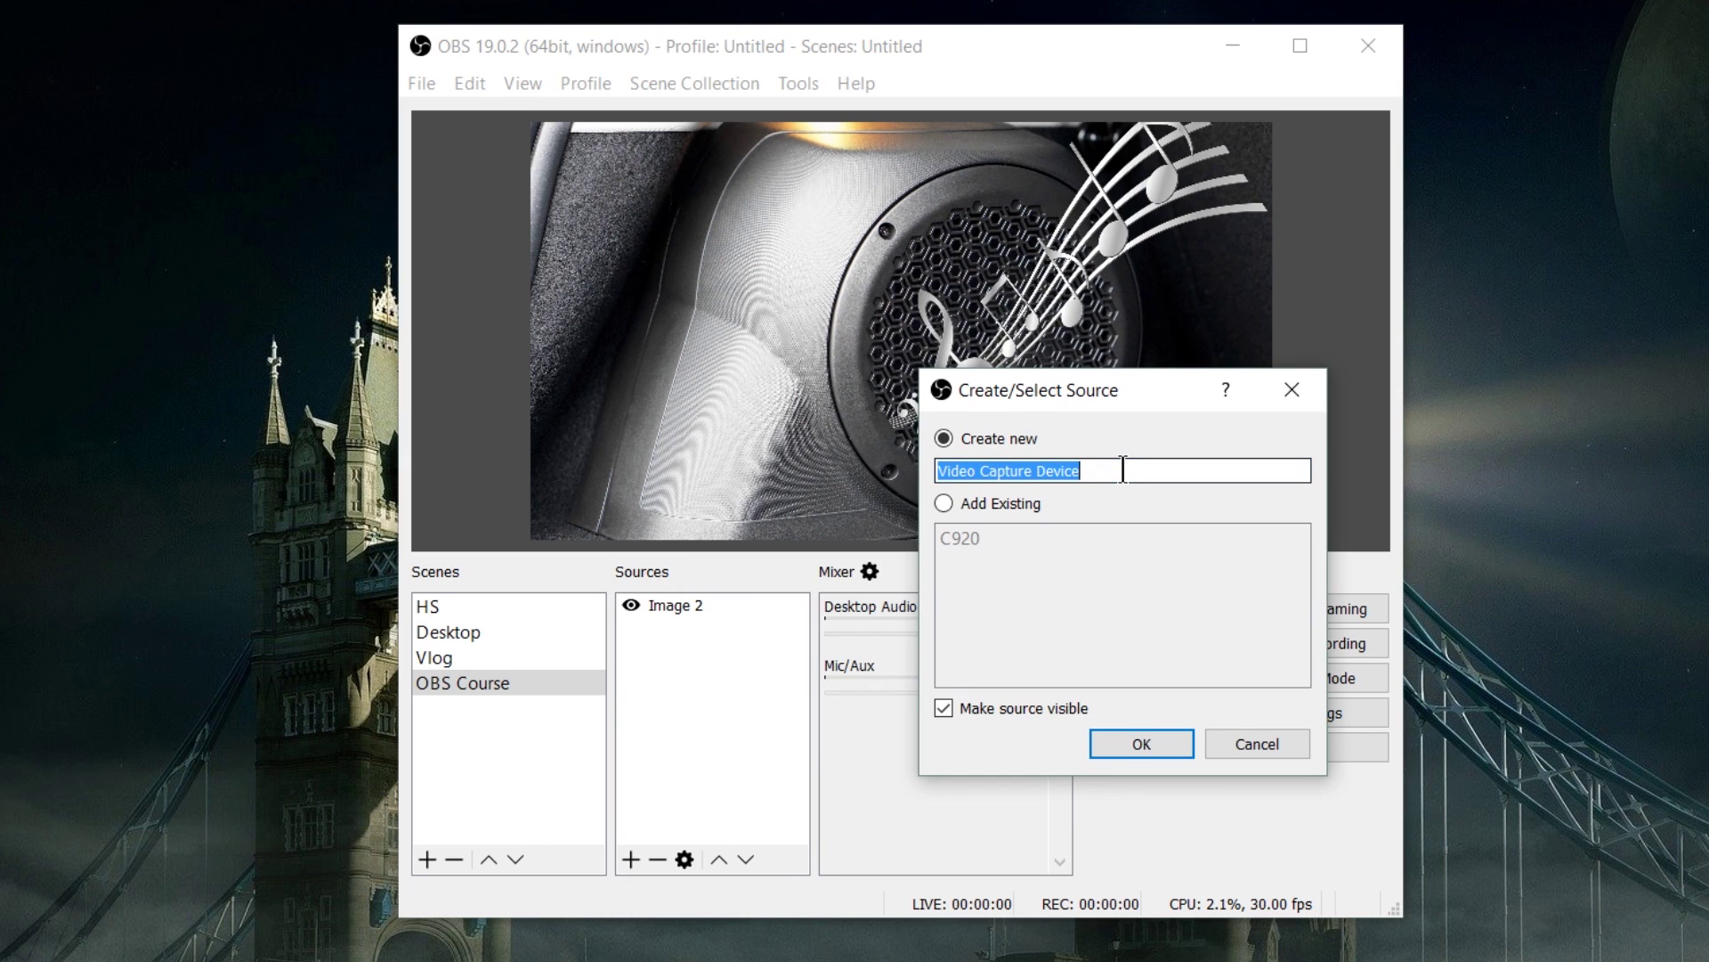
text(Webcam)
key(Return)
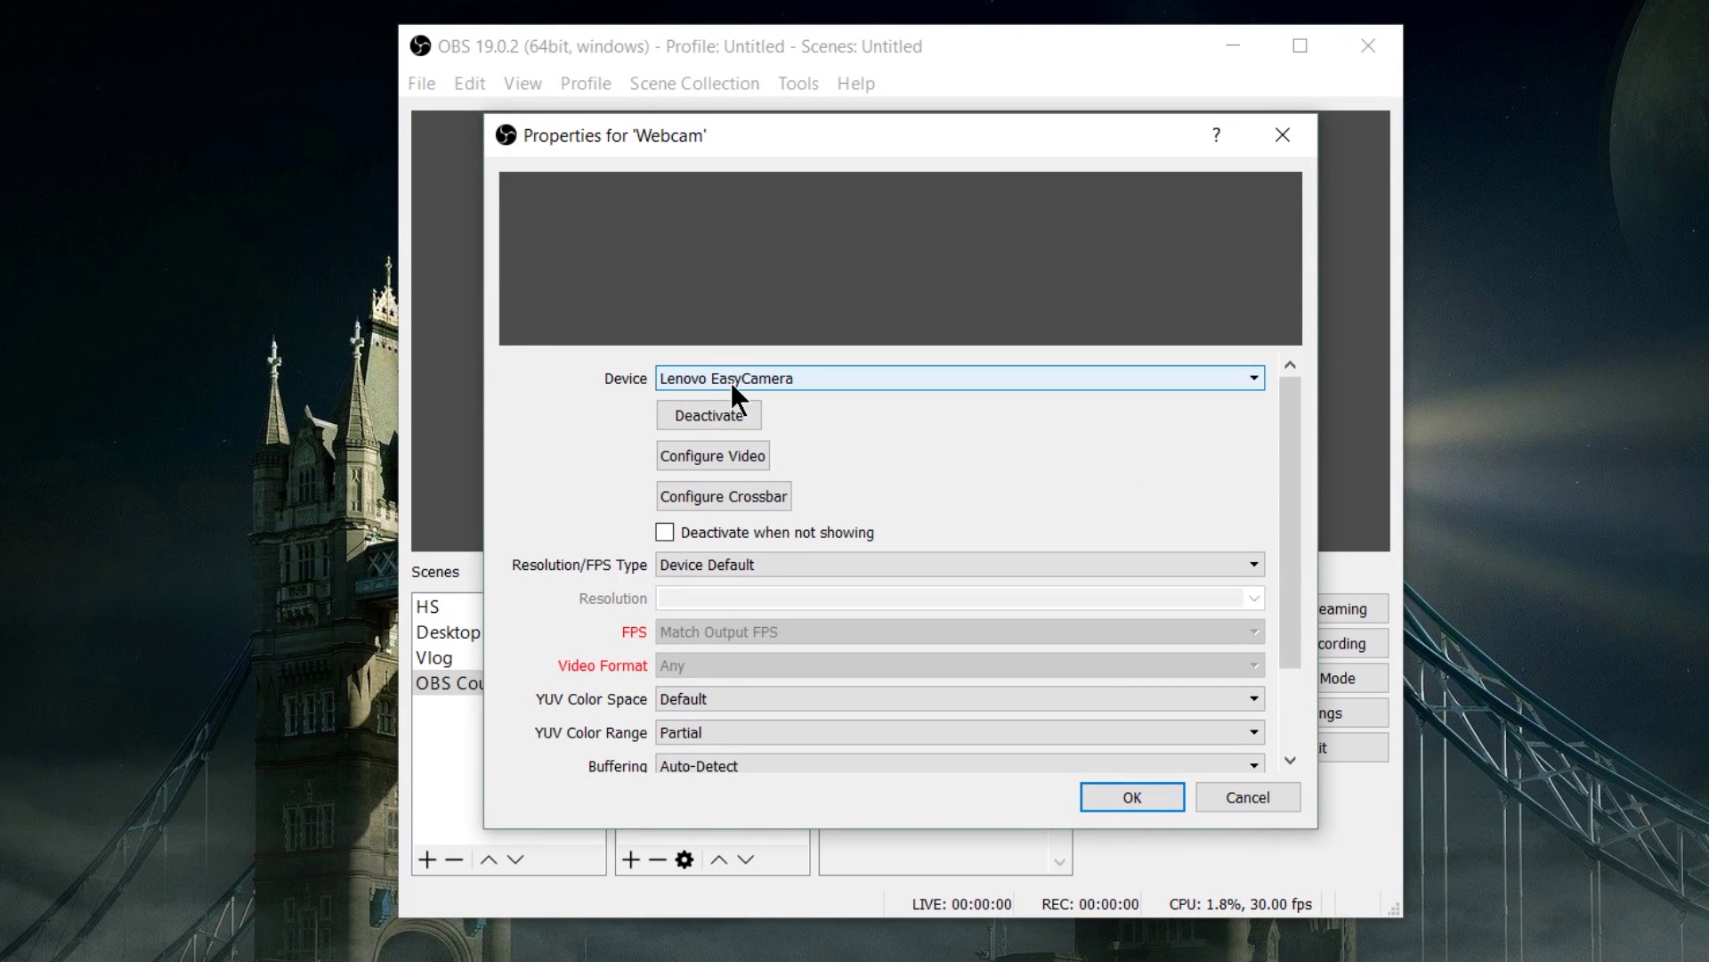
- Set the Webcam device to Lenovo EasyCamera with a Custom 1280x720 resolution
click(765, 374)
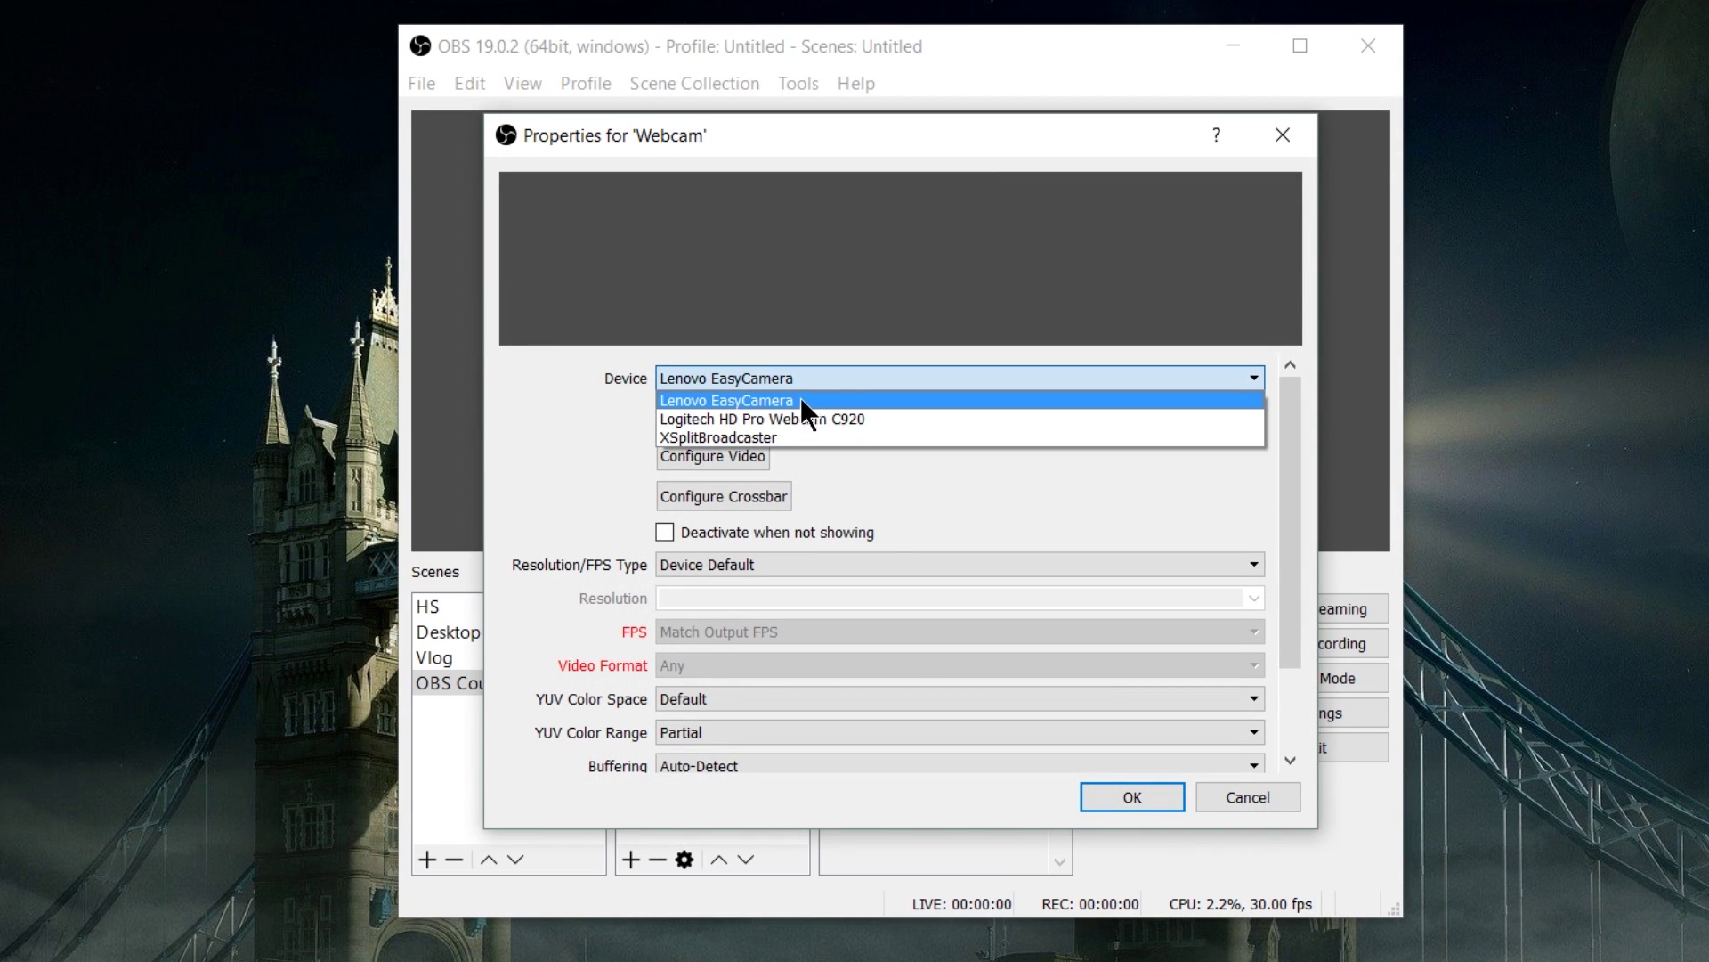
click(800, 399)
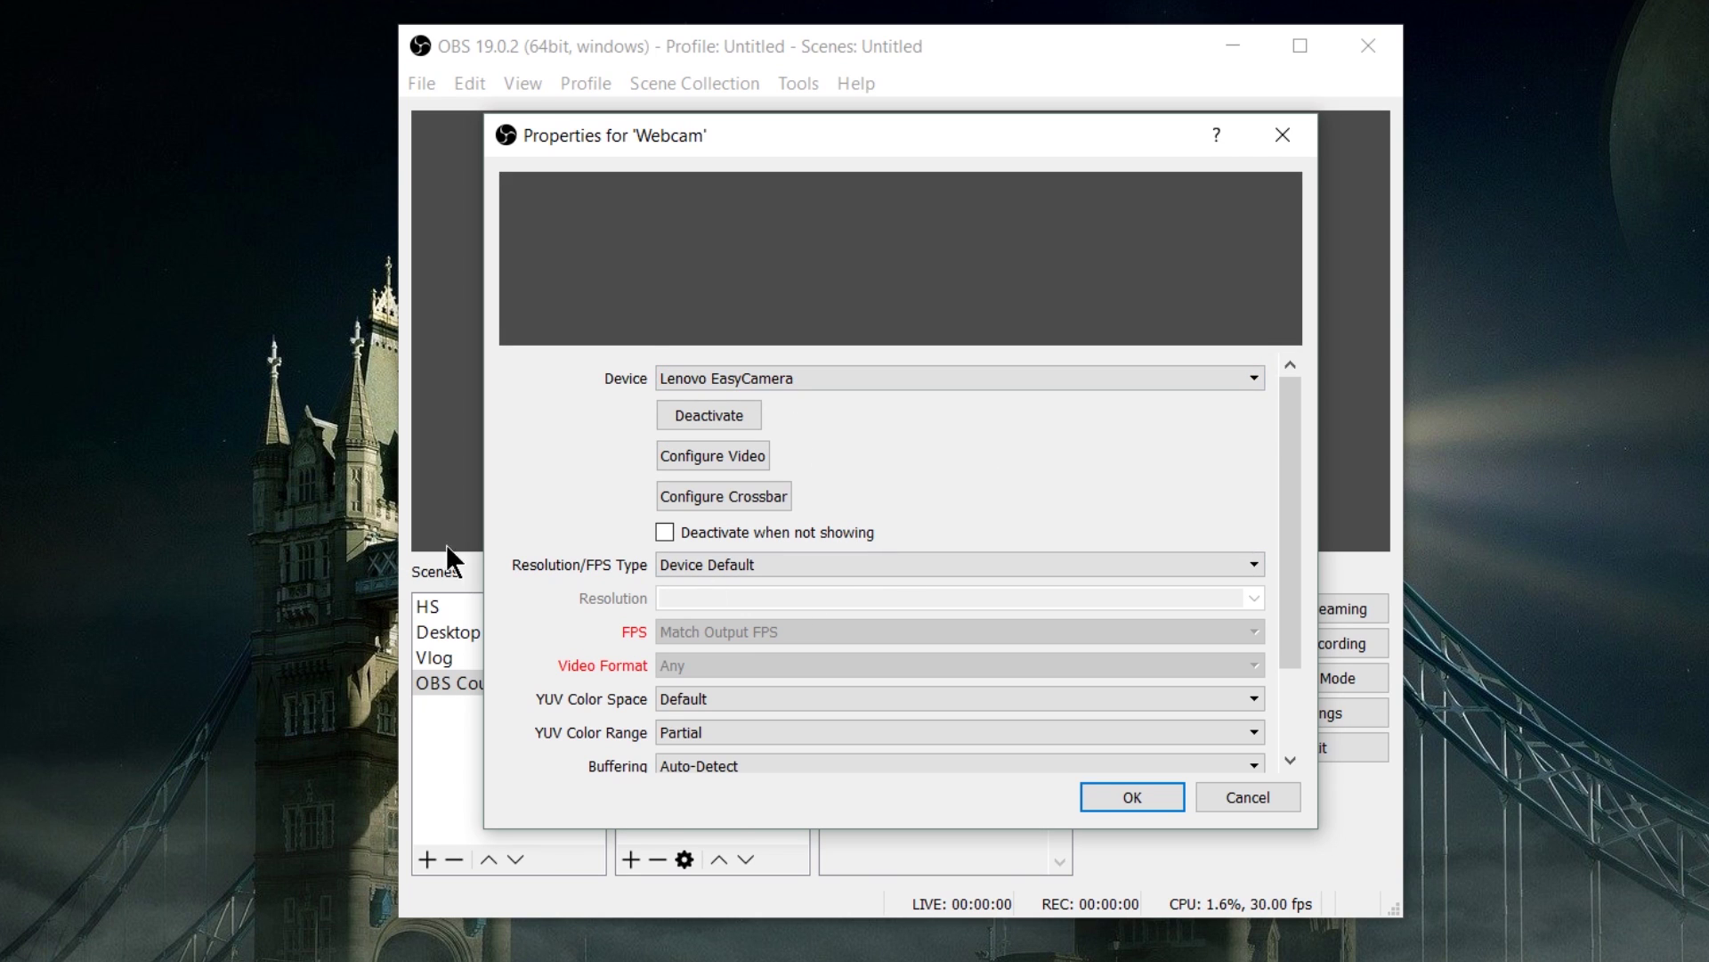
click(830, 560)
click(837, 599)
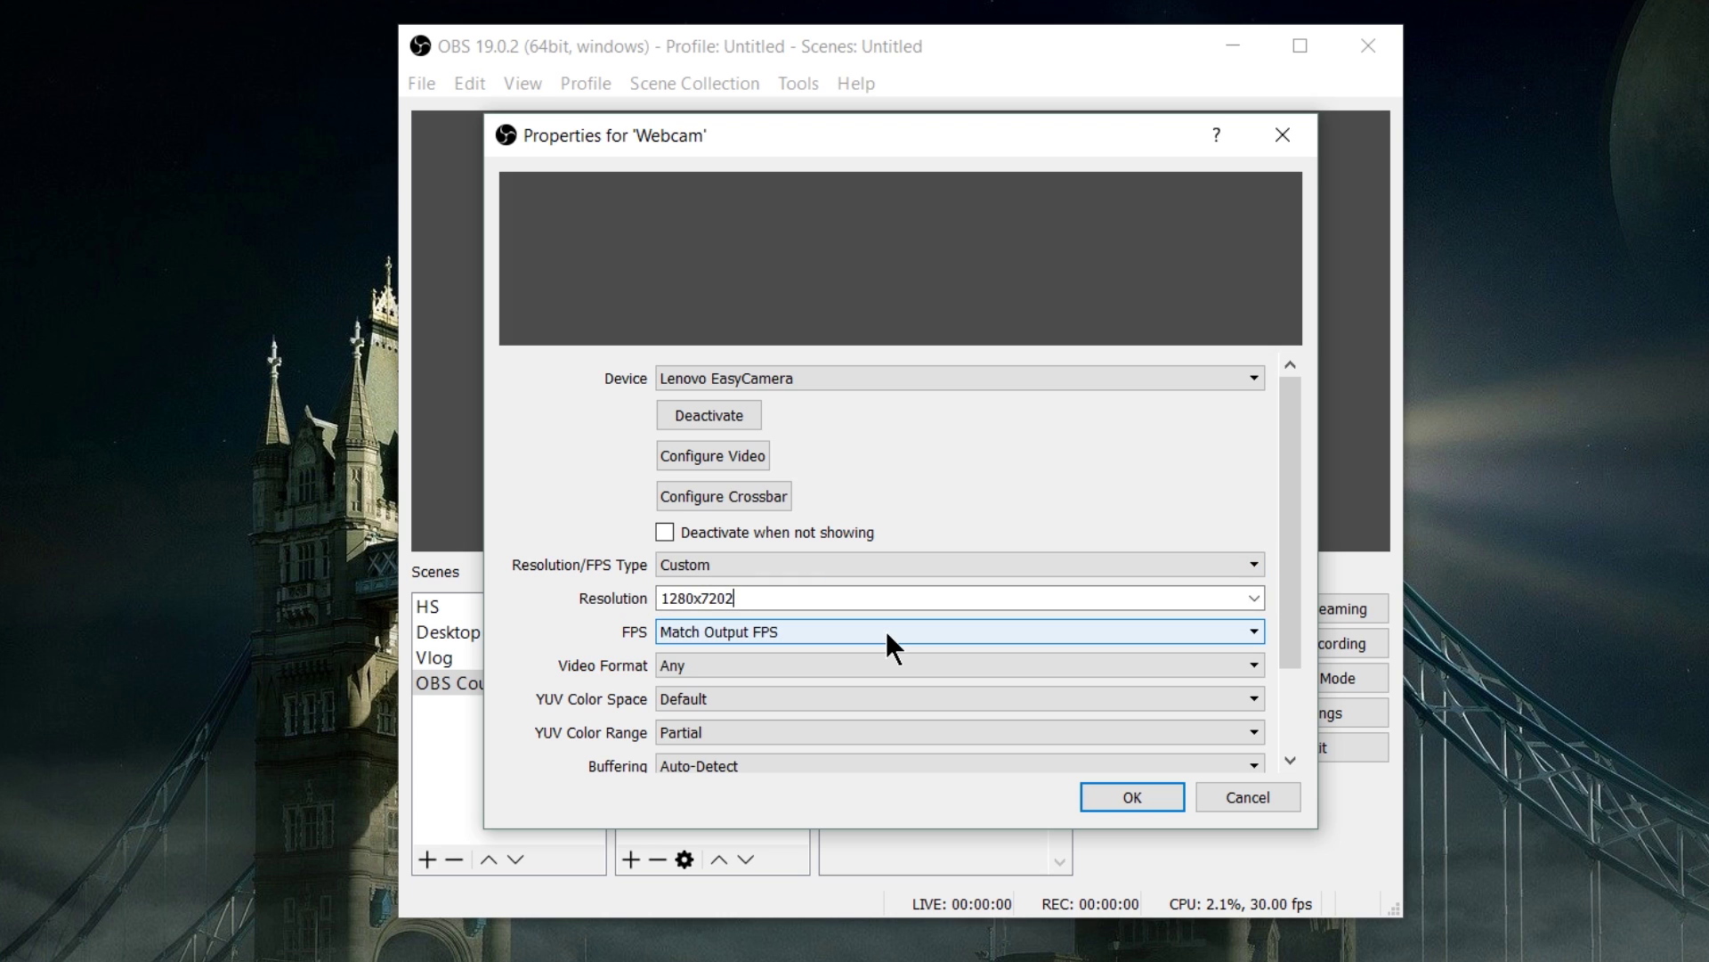
key(BackSpace)
key(BackSpace)
key(Tab)
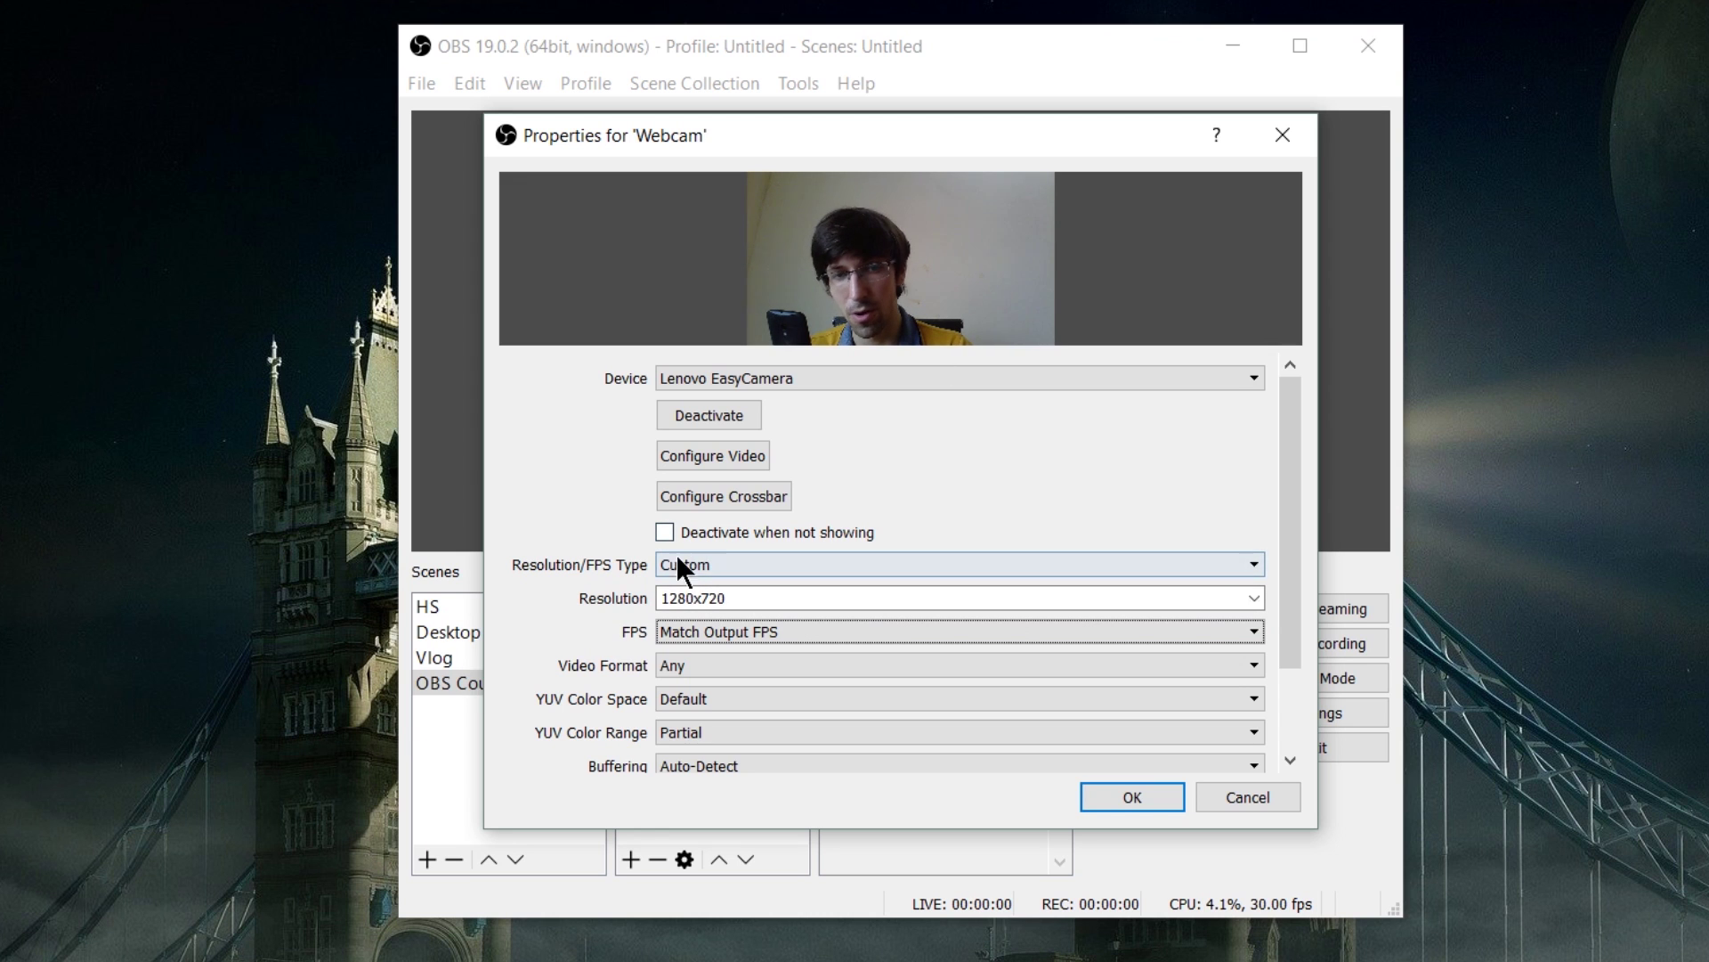
- Save the webcam properties with OK and select the C920 source in the Sources list
click(1103, 796)
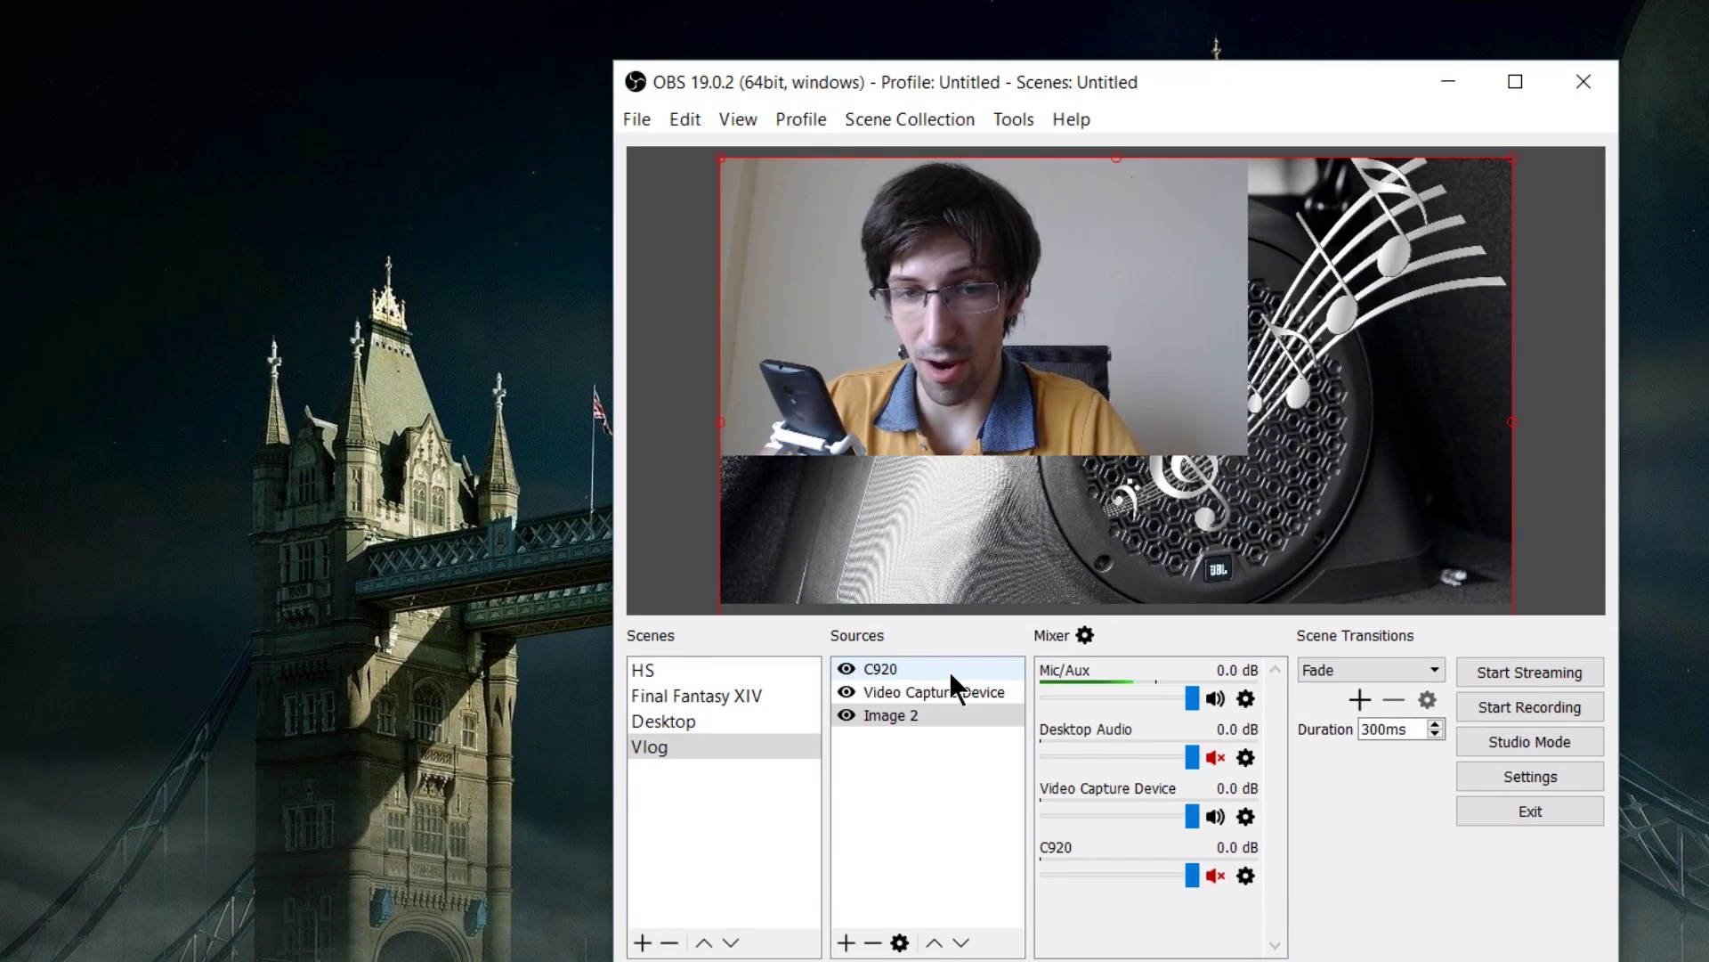
click(949, 671)
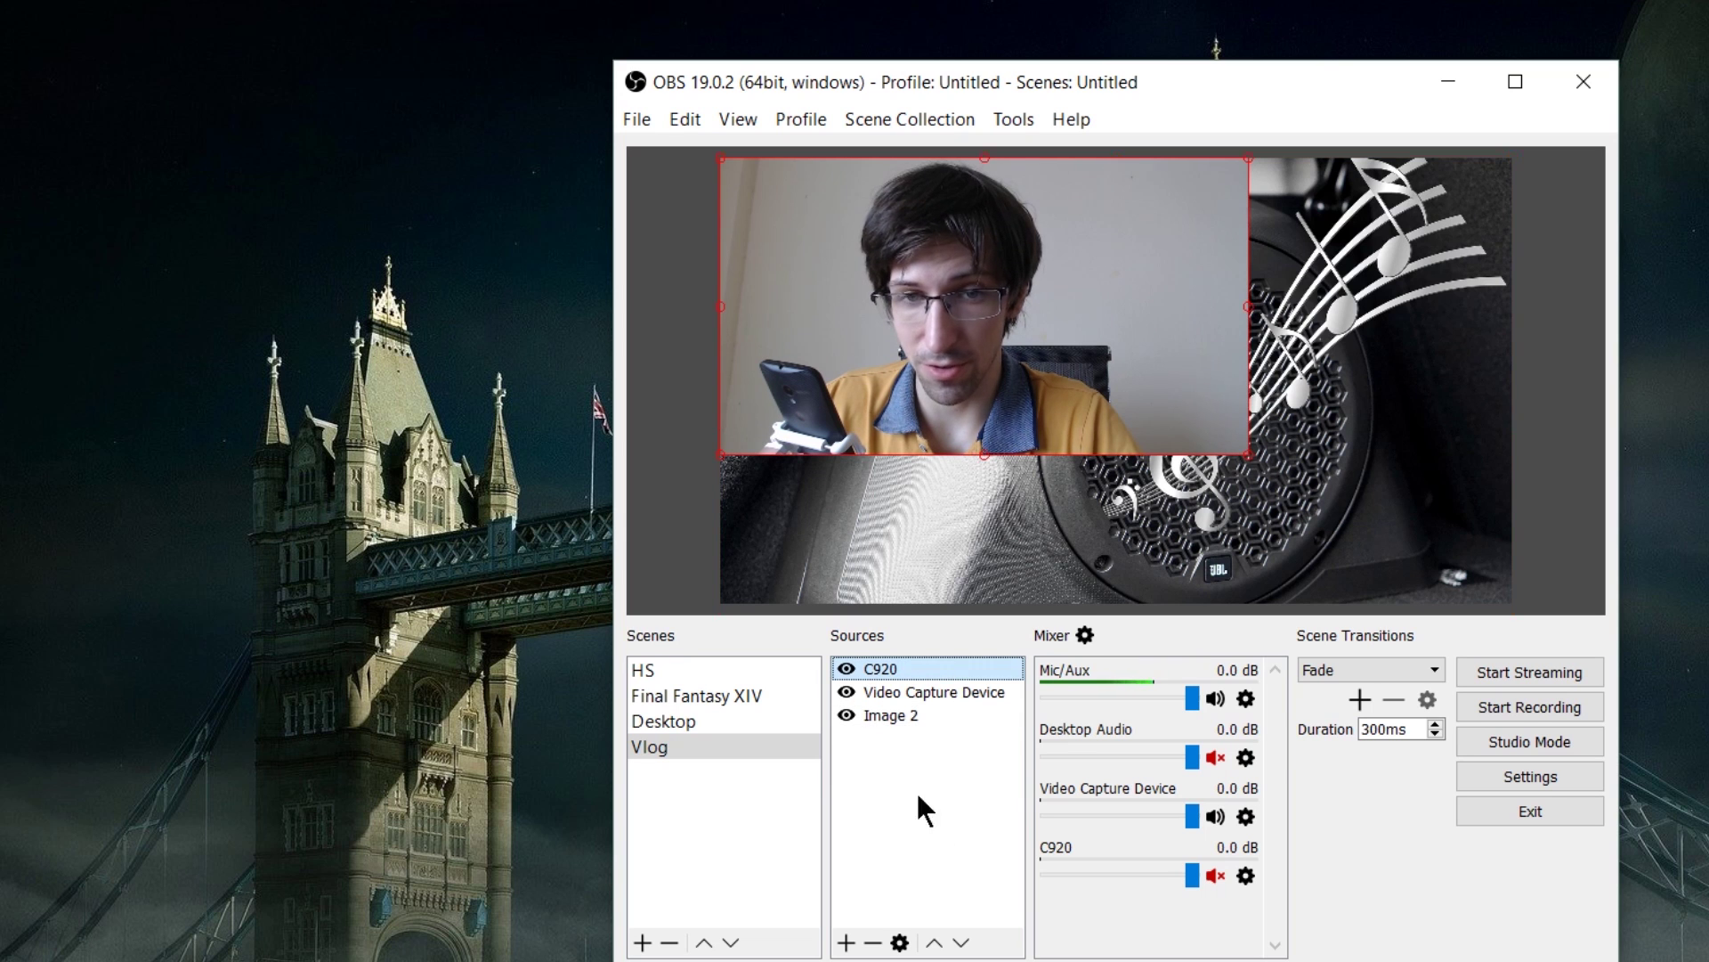
- Open the Filters window for the C920 webcam source and move it to the left
right_click(920, 673)
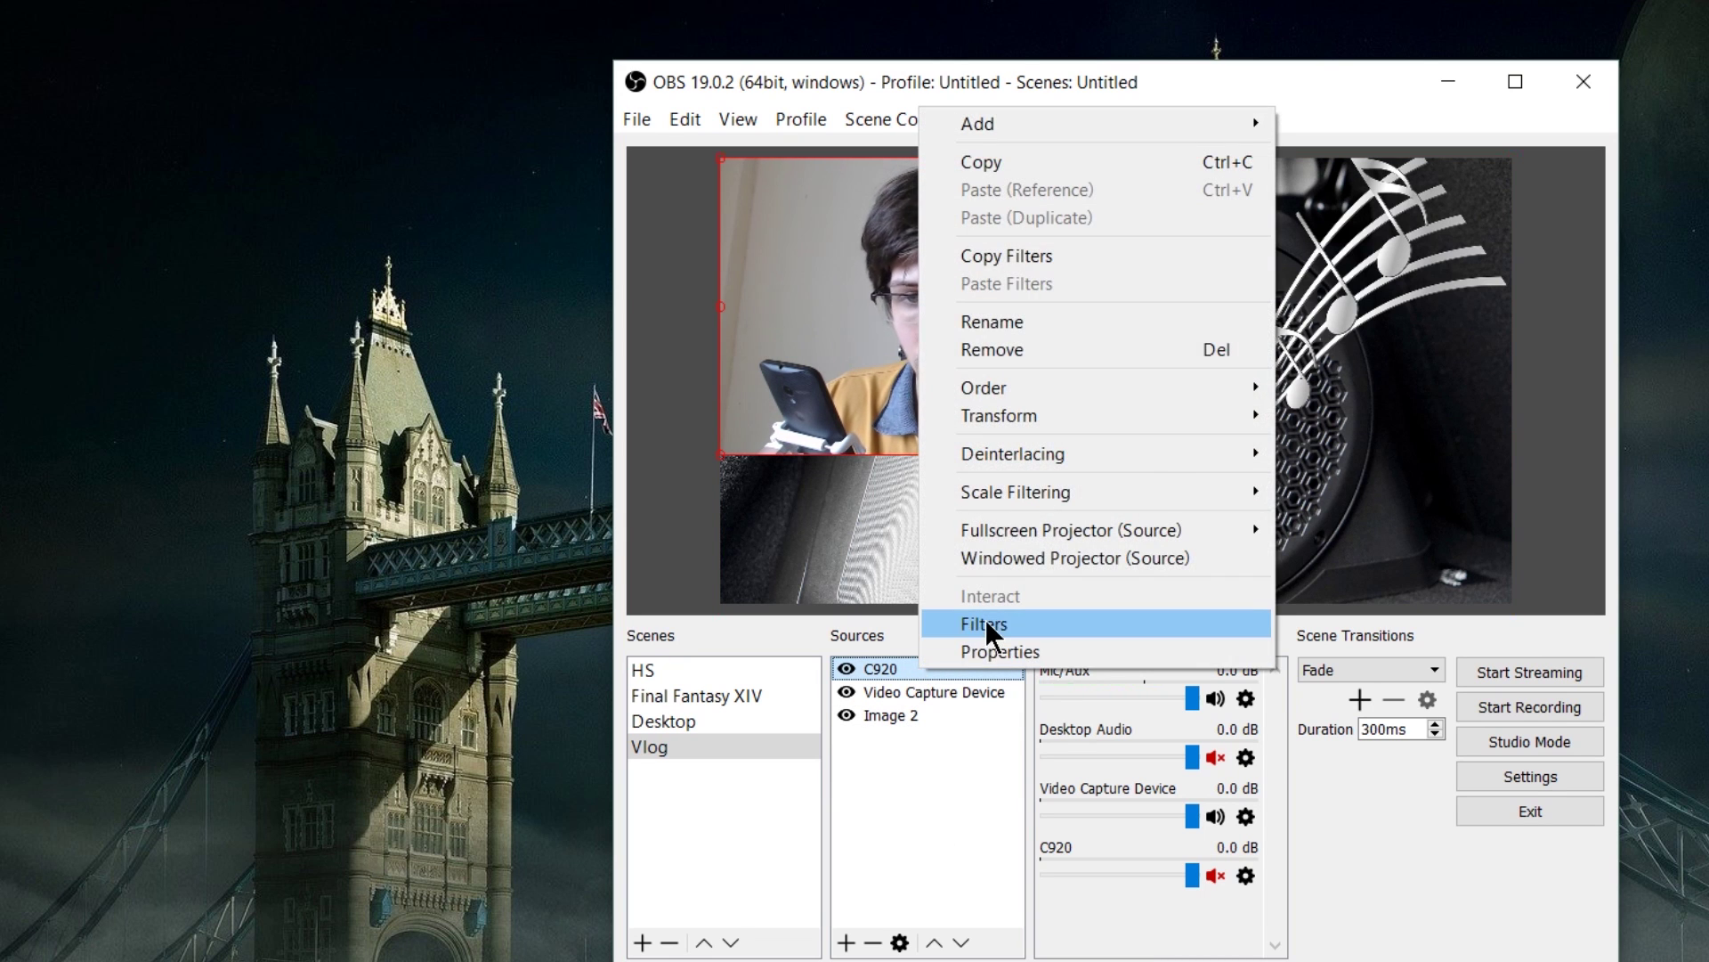
click(987, 623)
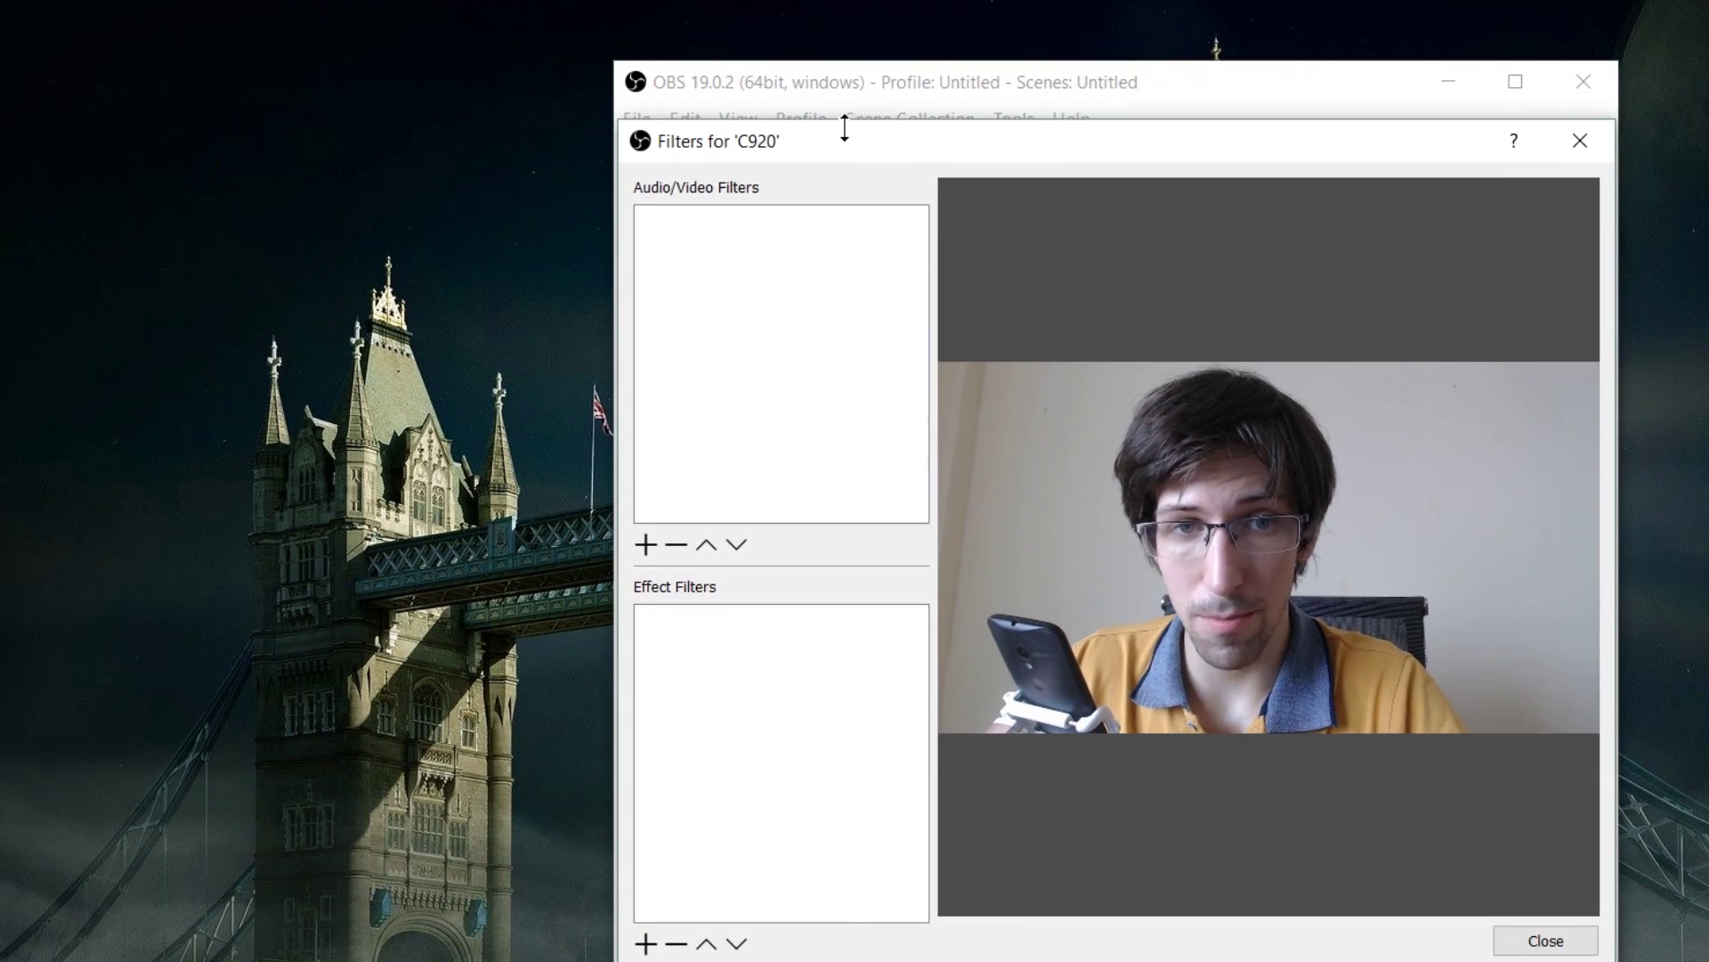
drag(846, 128, 847, 127)
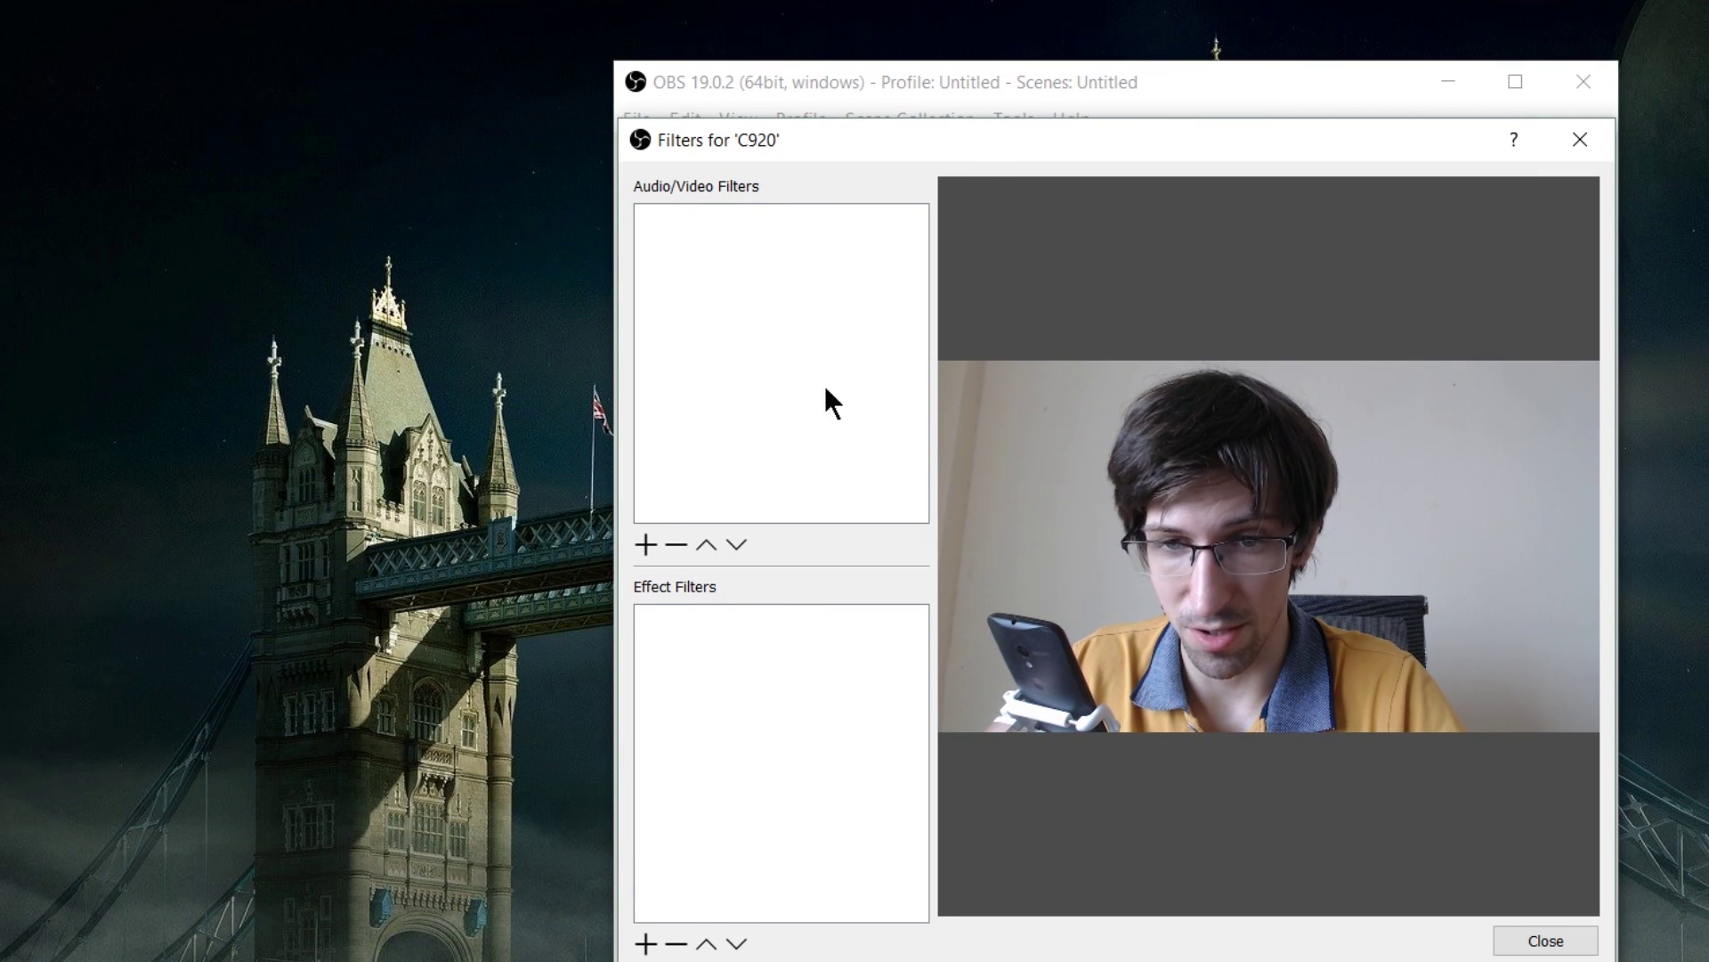
drag(962, 137, 511, 162)
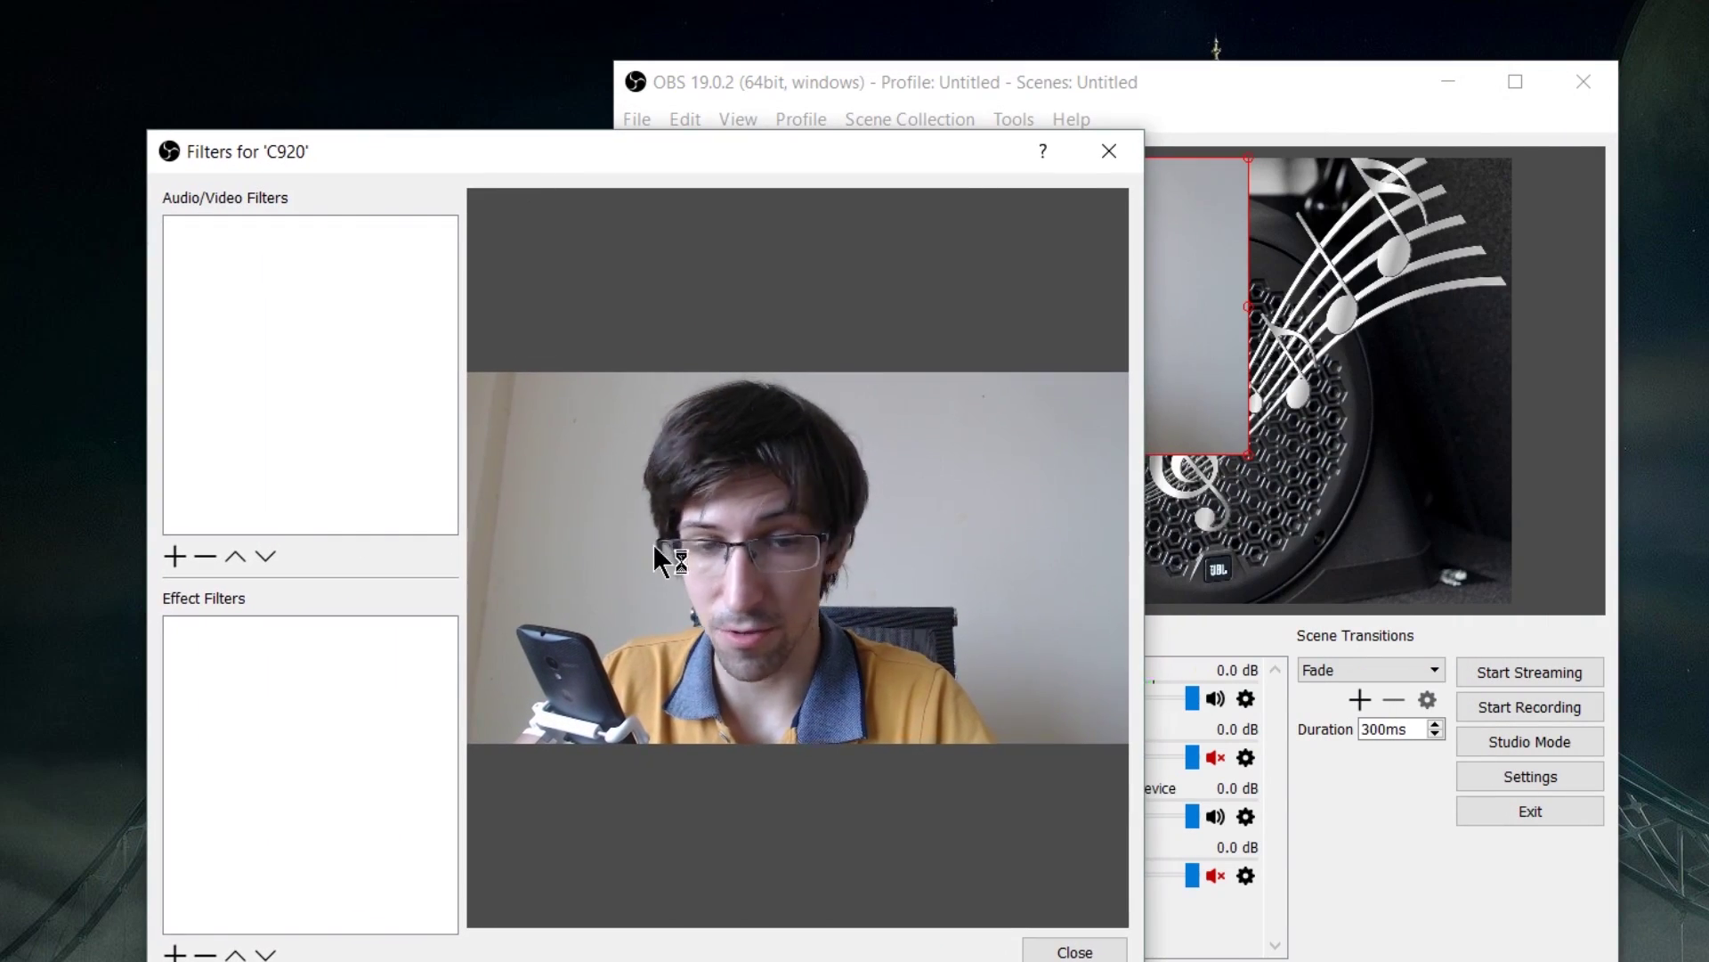
click(176, 954)
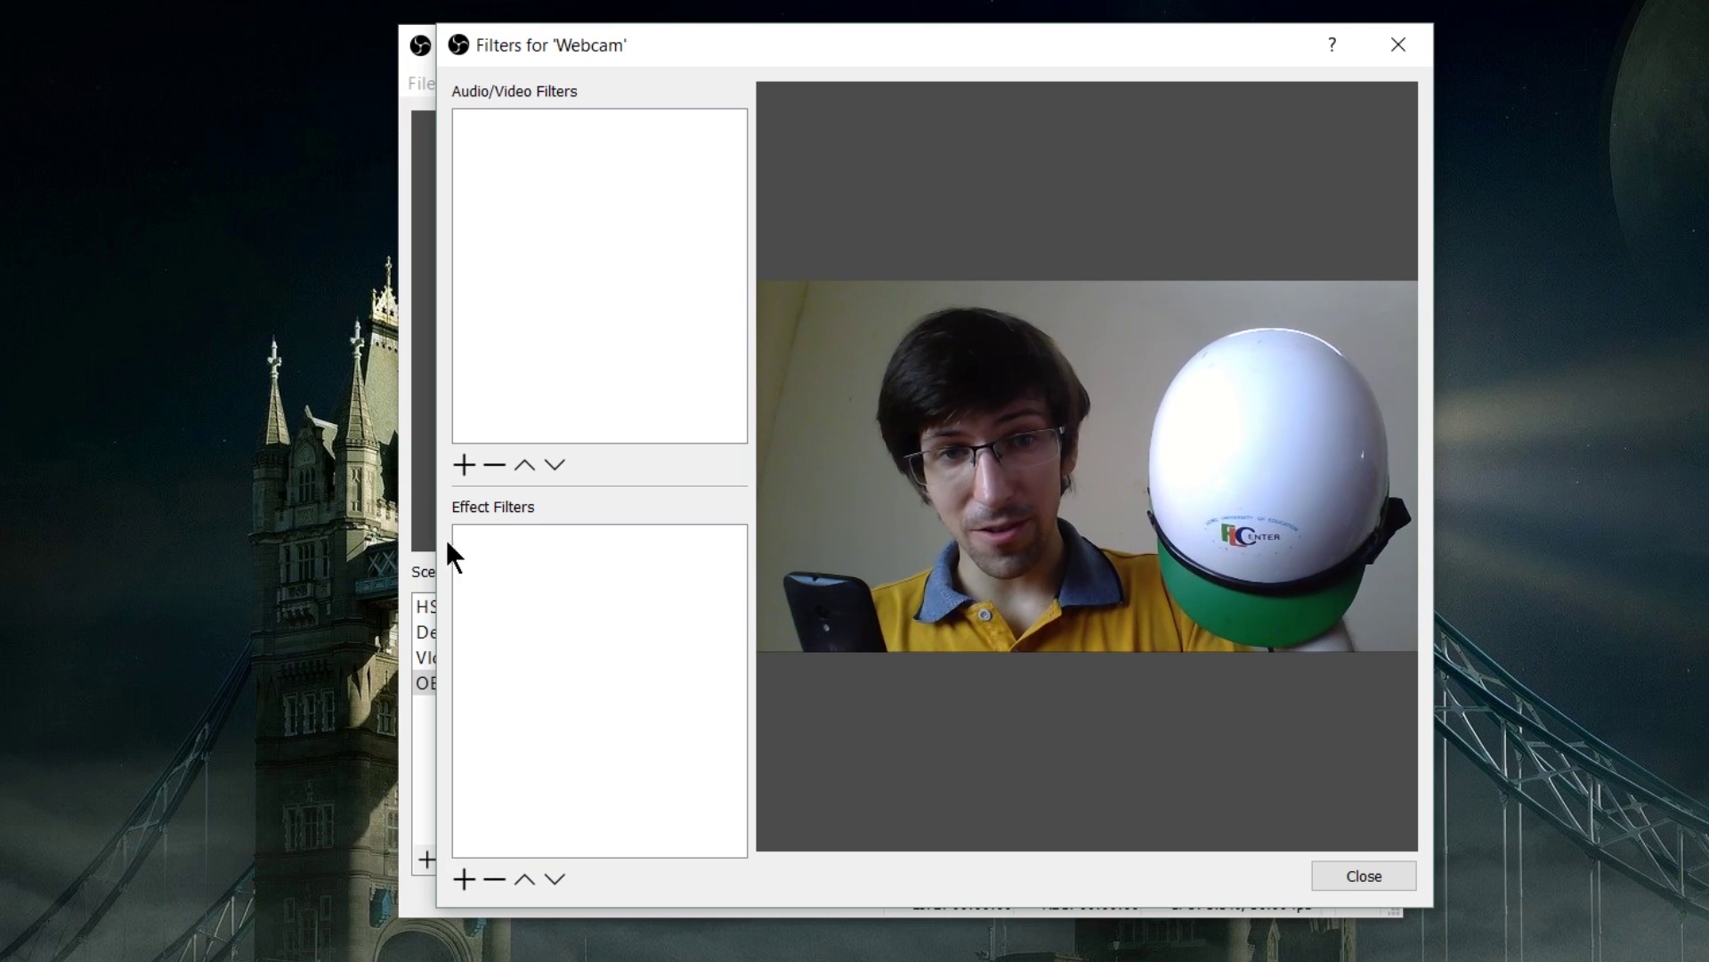
- Add a Chroma Key effect filter to the webcam, keeping the name 'Chroma Key'
click(464, 878)
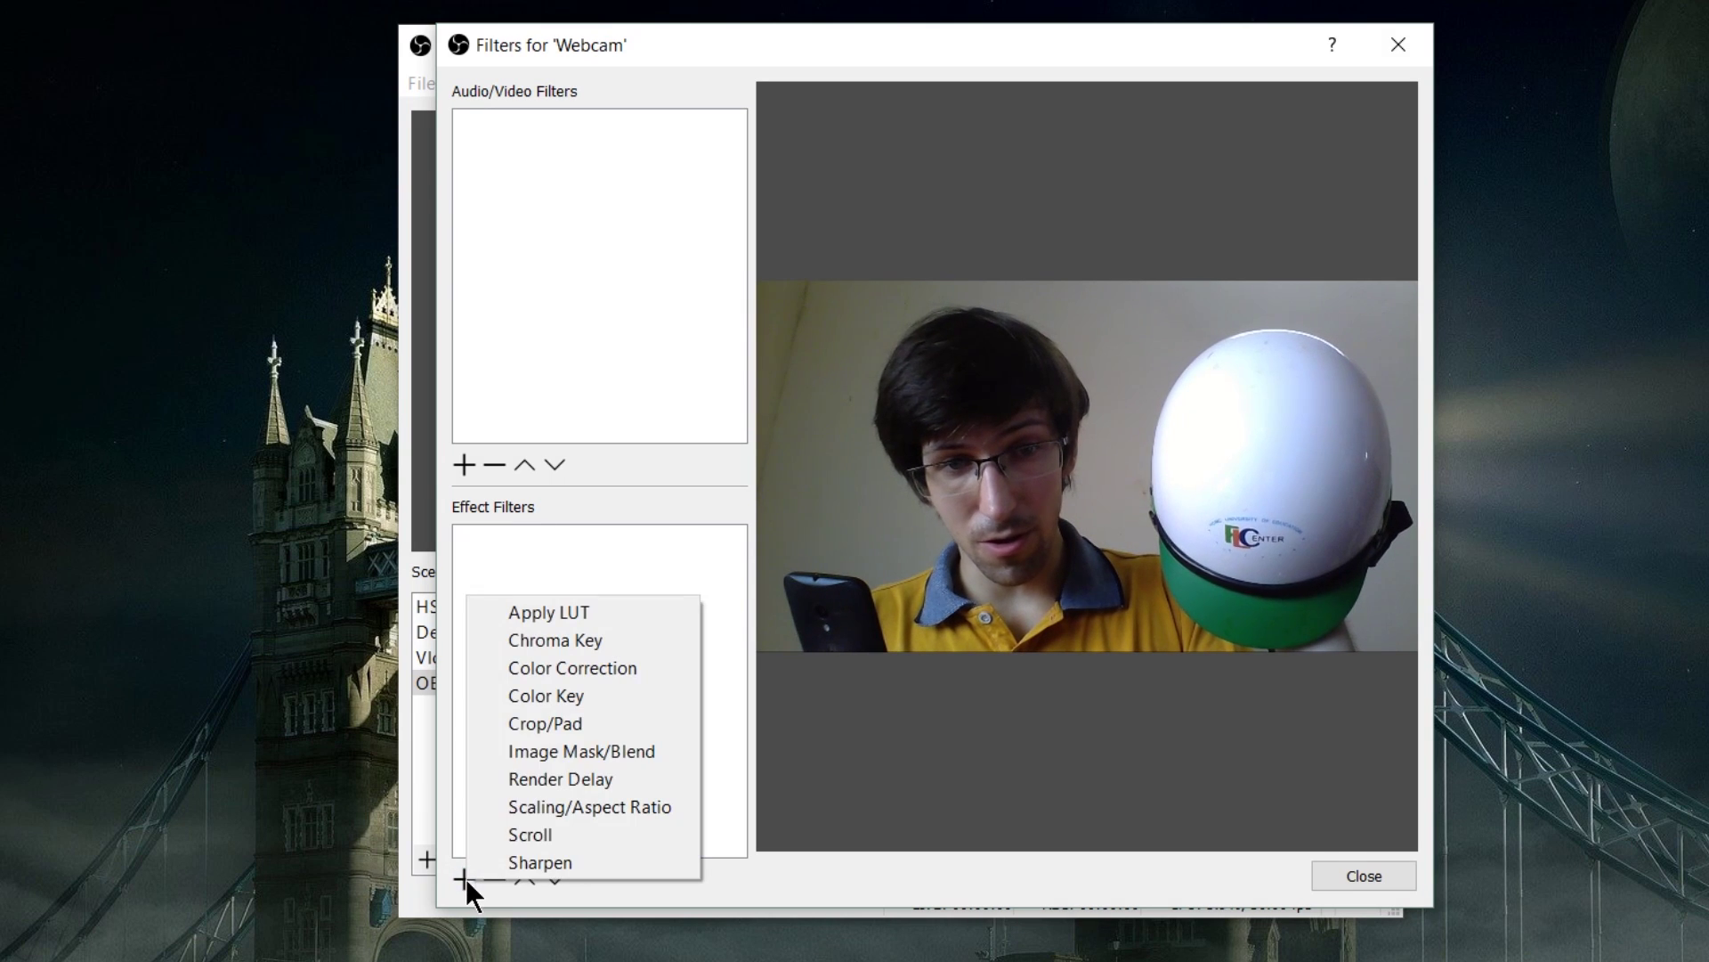
click(601, 639)
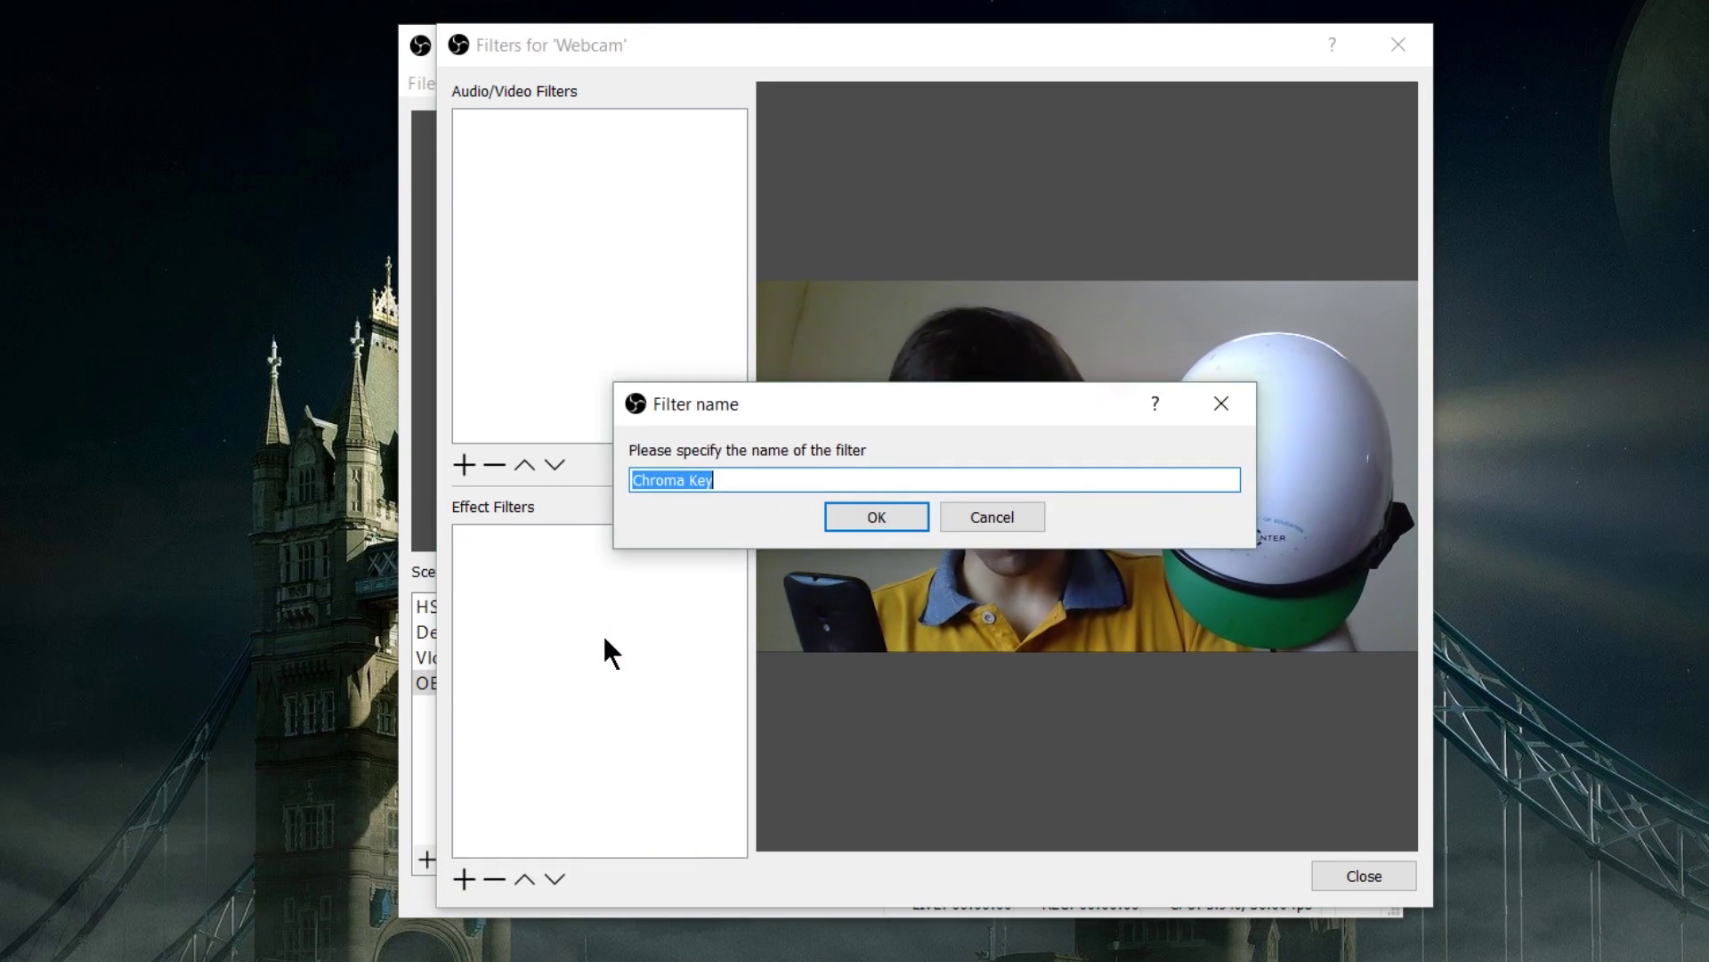
drag(782, 400, 118, 155)
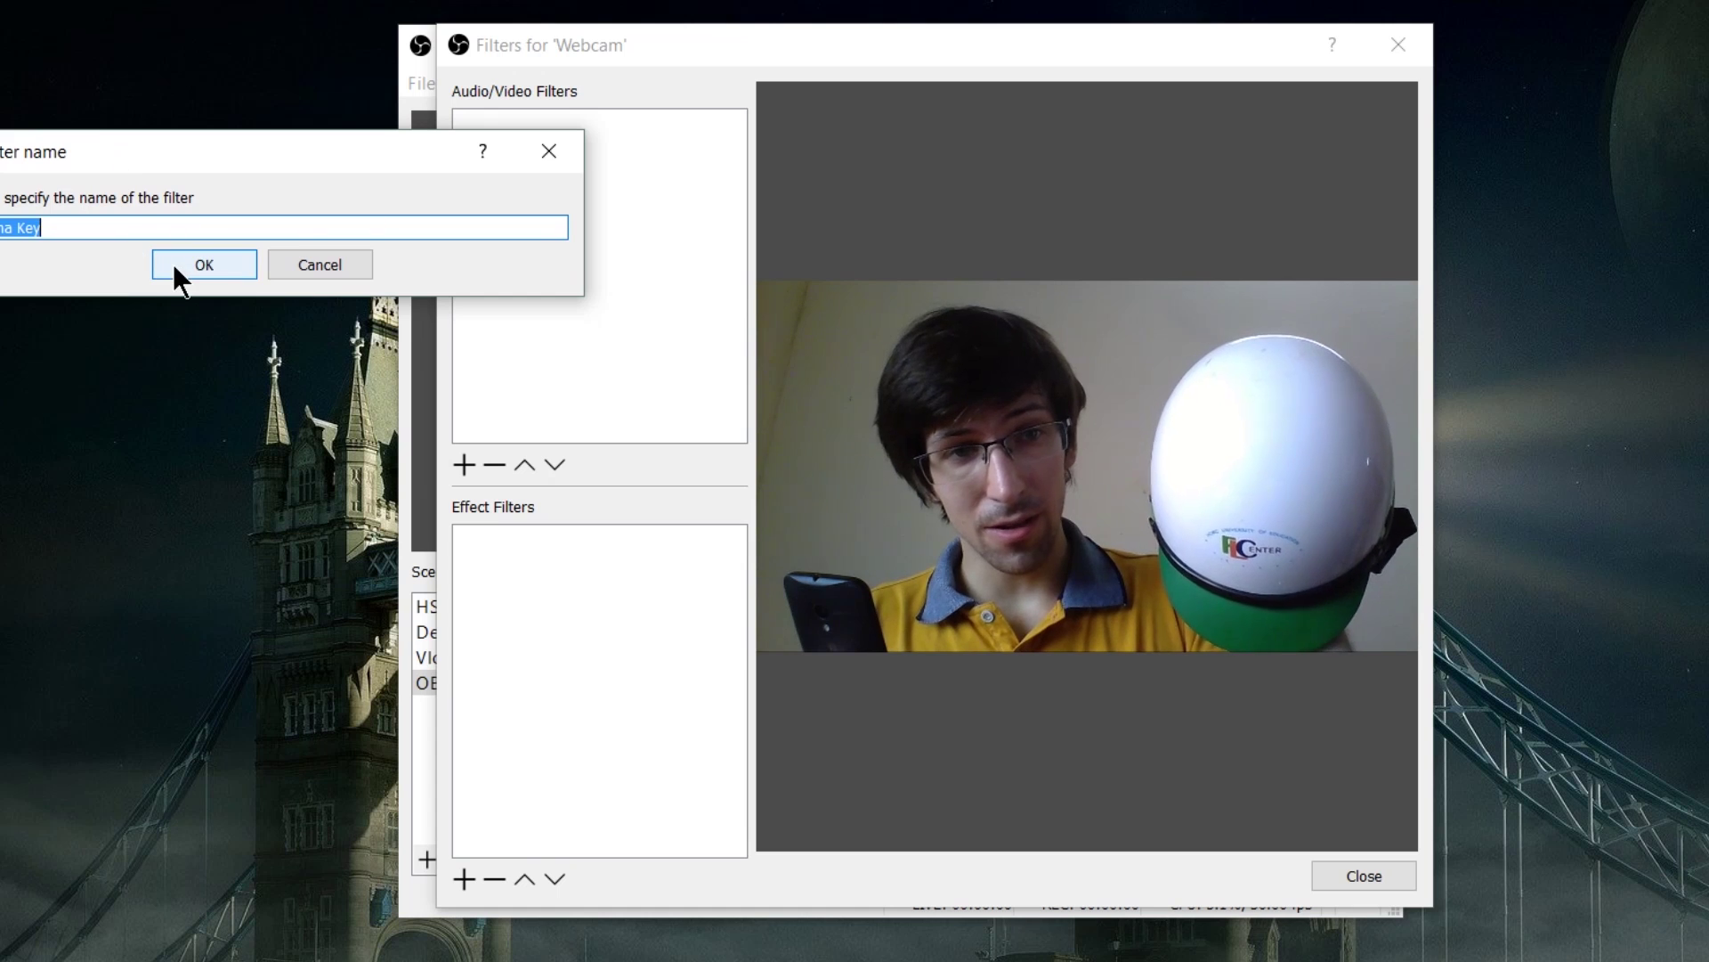
click(175, 267)
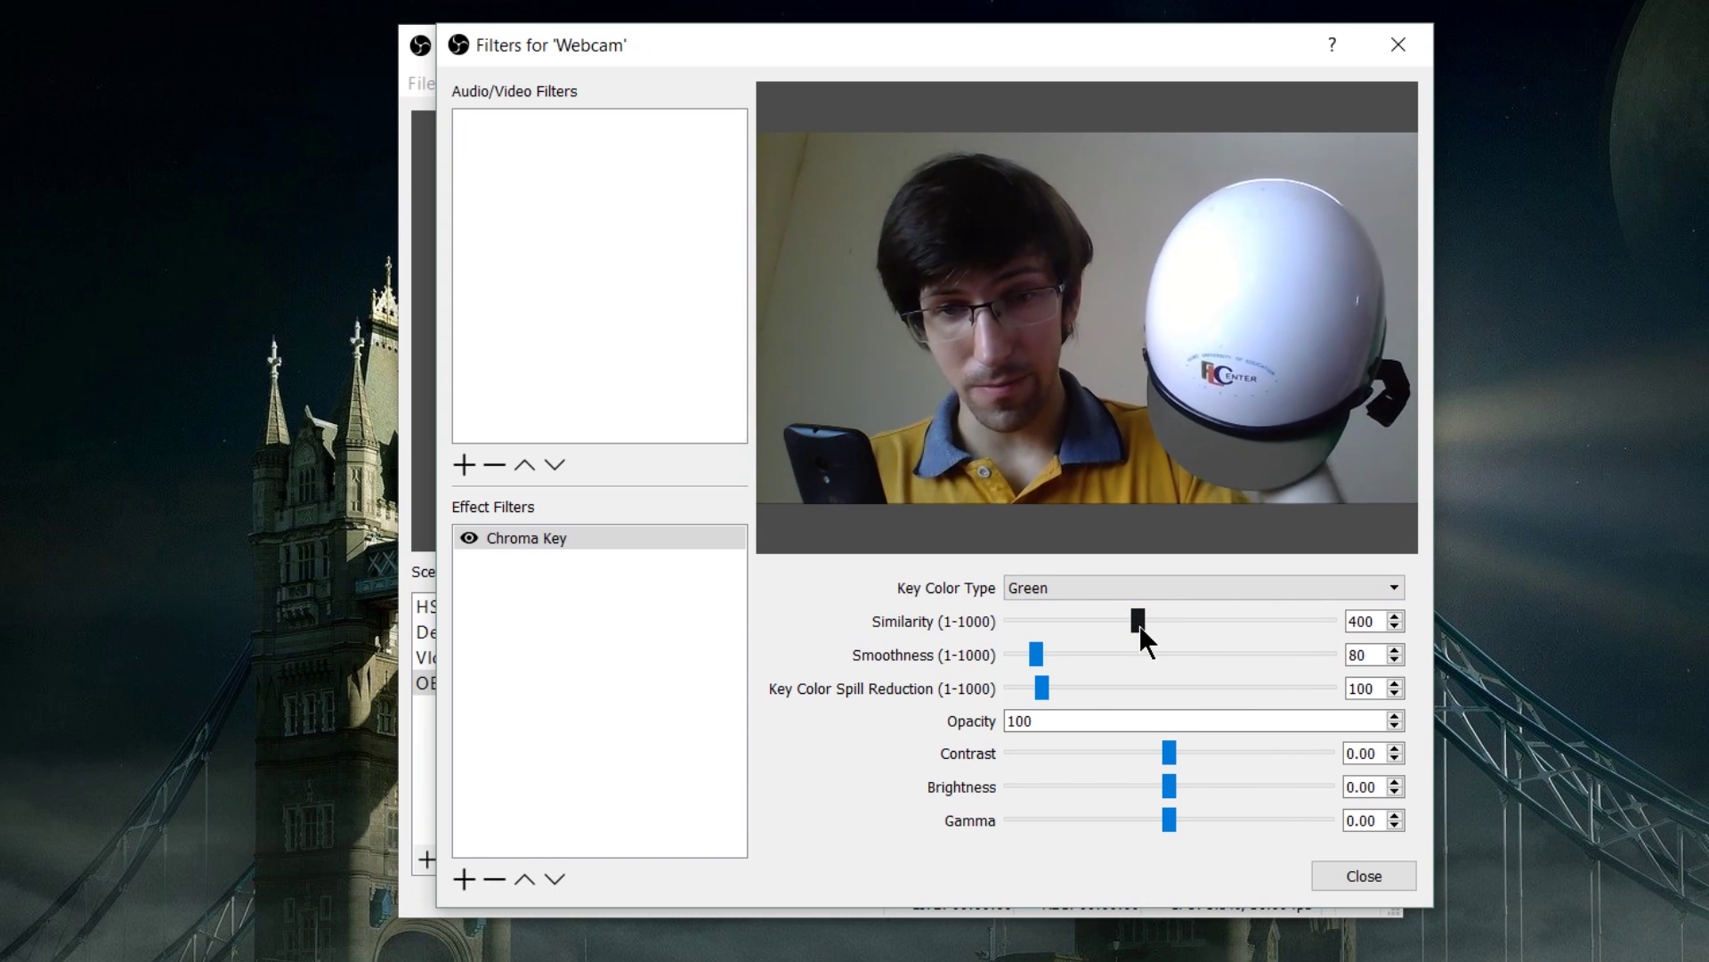
- Switch the Chroma Key to a Custom key colour sampled from the helmet's green brim
click(468, 538)
click(1067, 590)
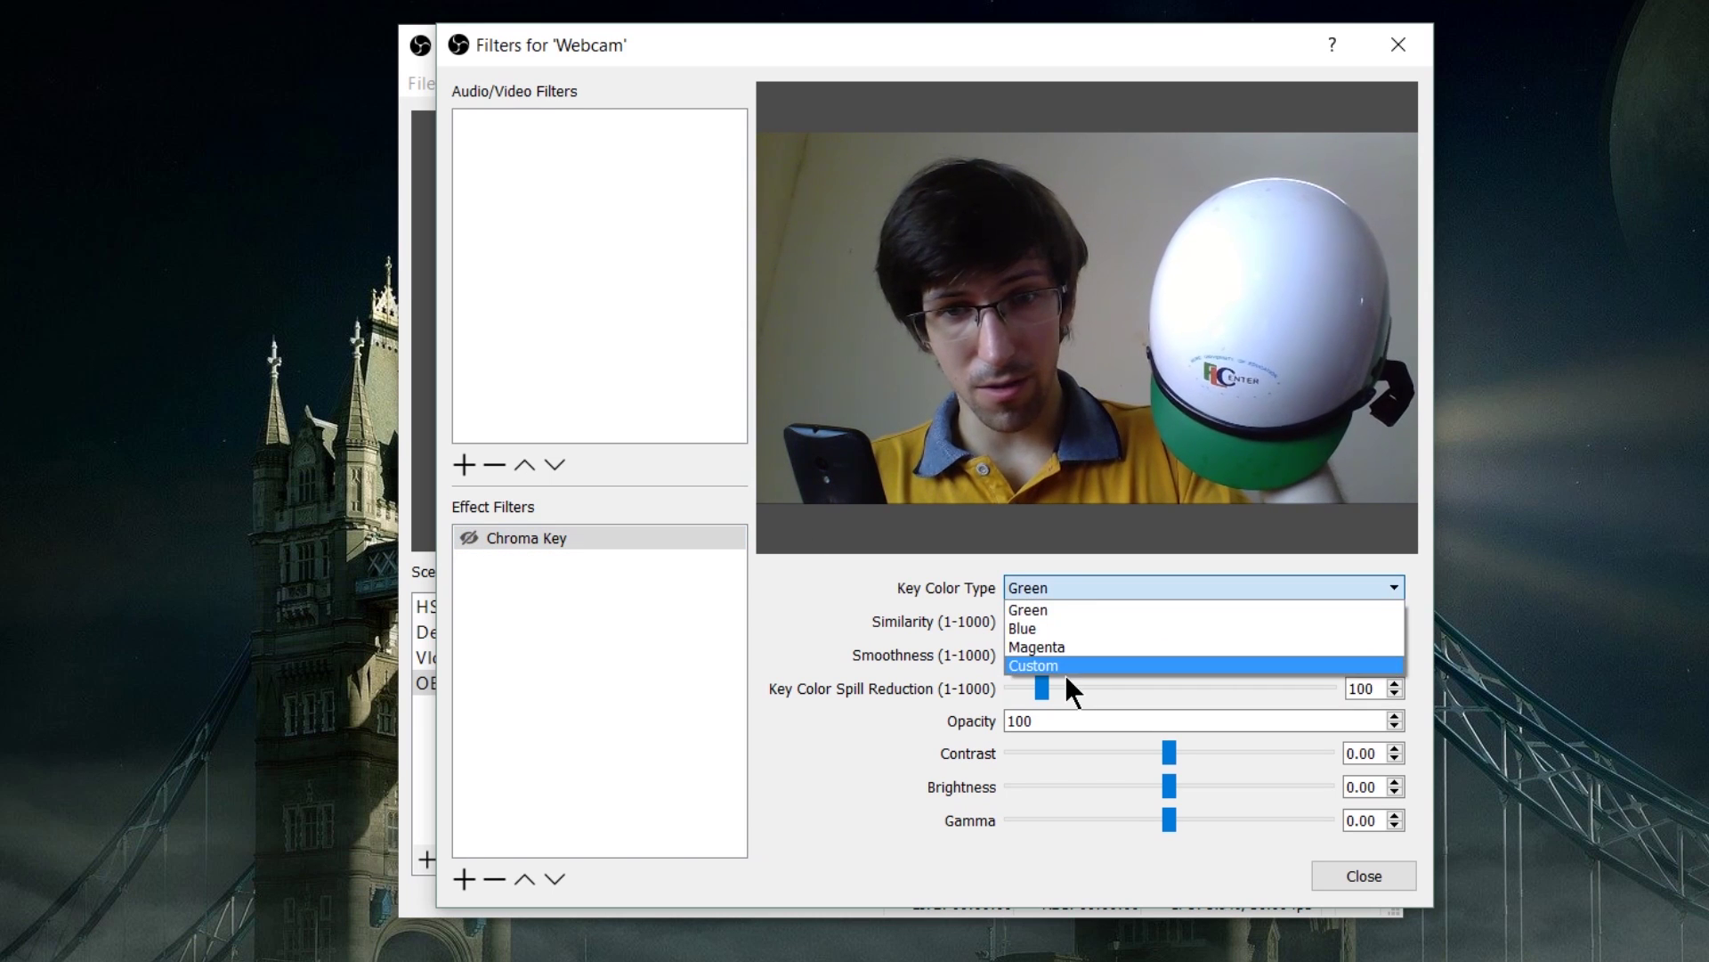
key(Escape)
key(Down)
key(Down)
key(Down)
click(1250, 621)
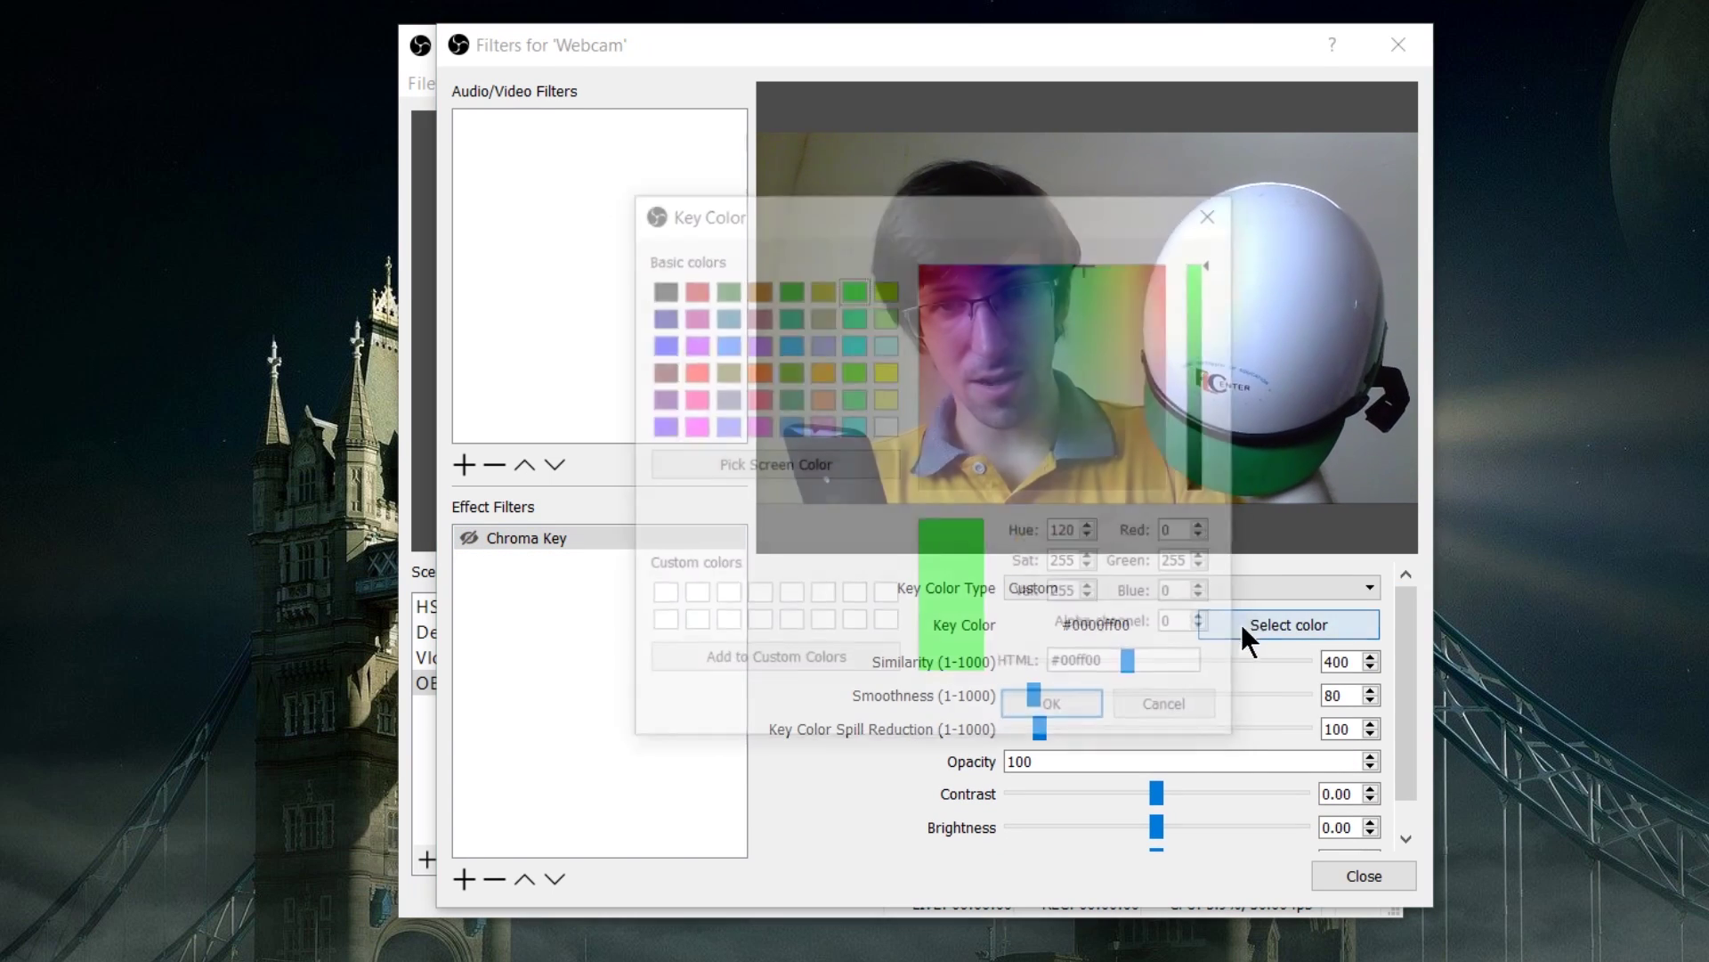
drag(720, 211, 0, 223)
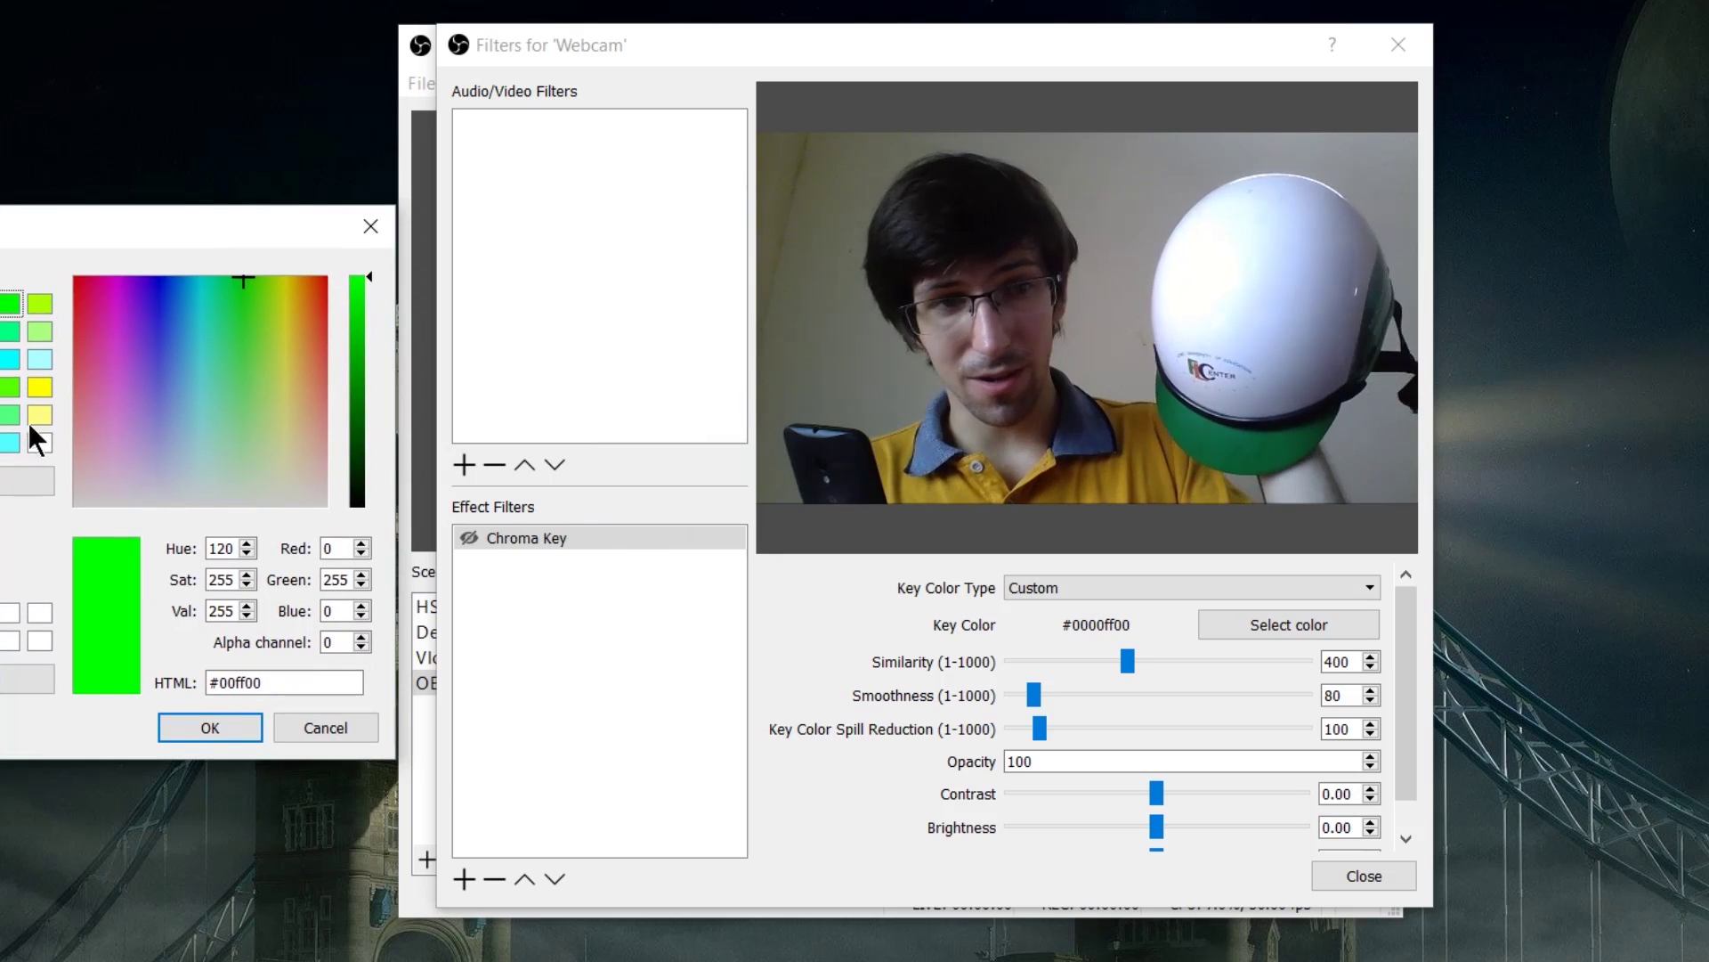
click(27, 481)
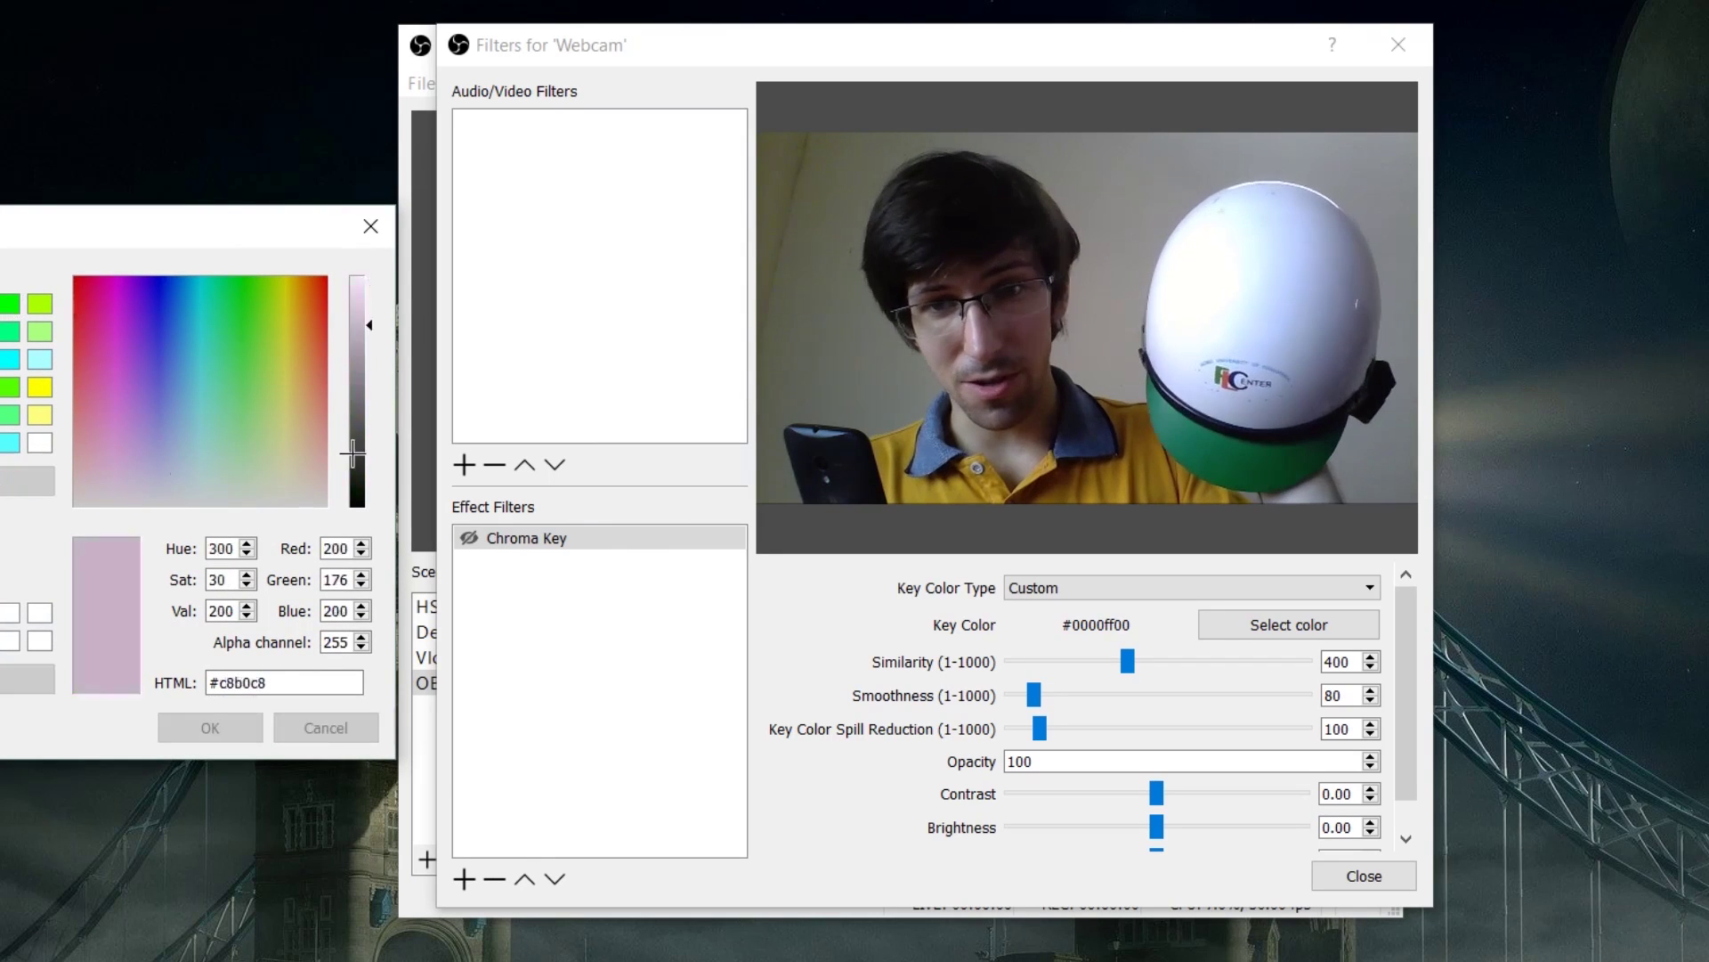
click(1237, 457)
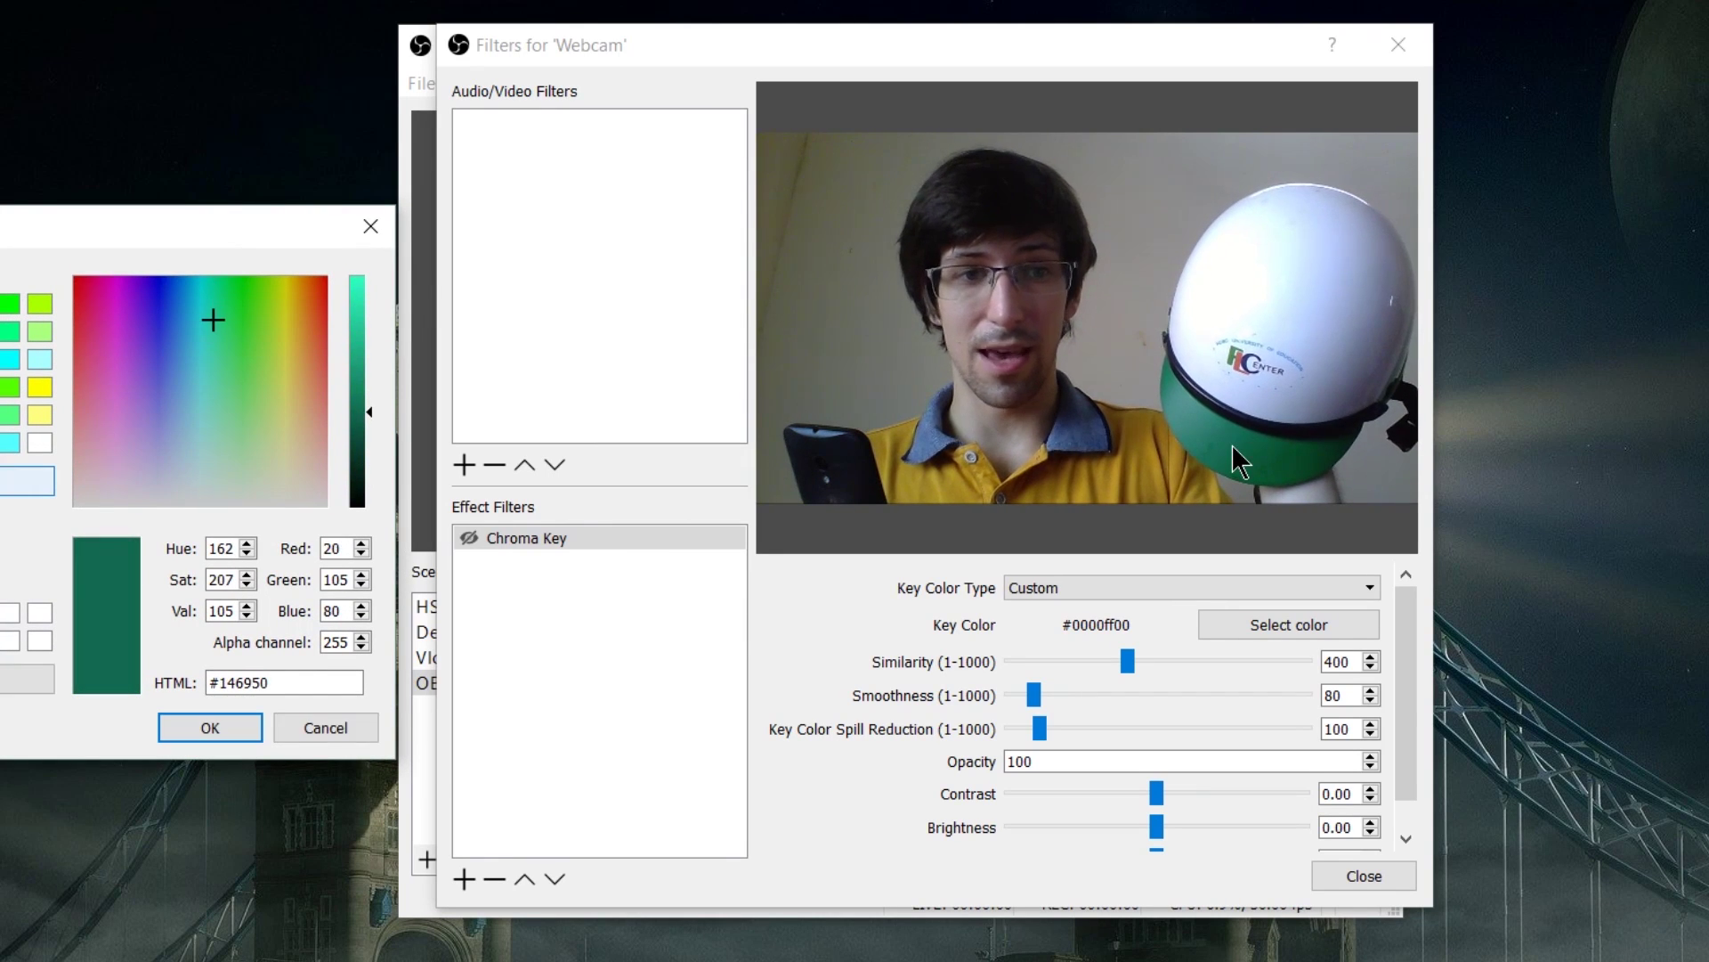
click(243, 703)
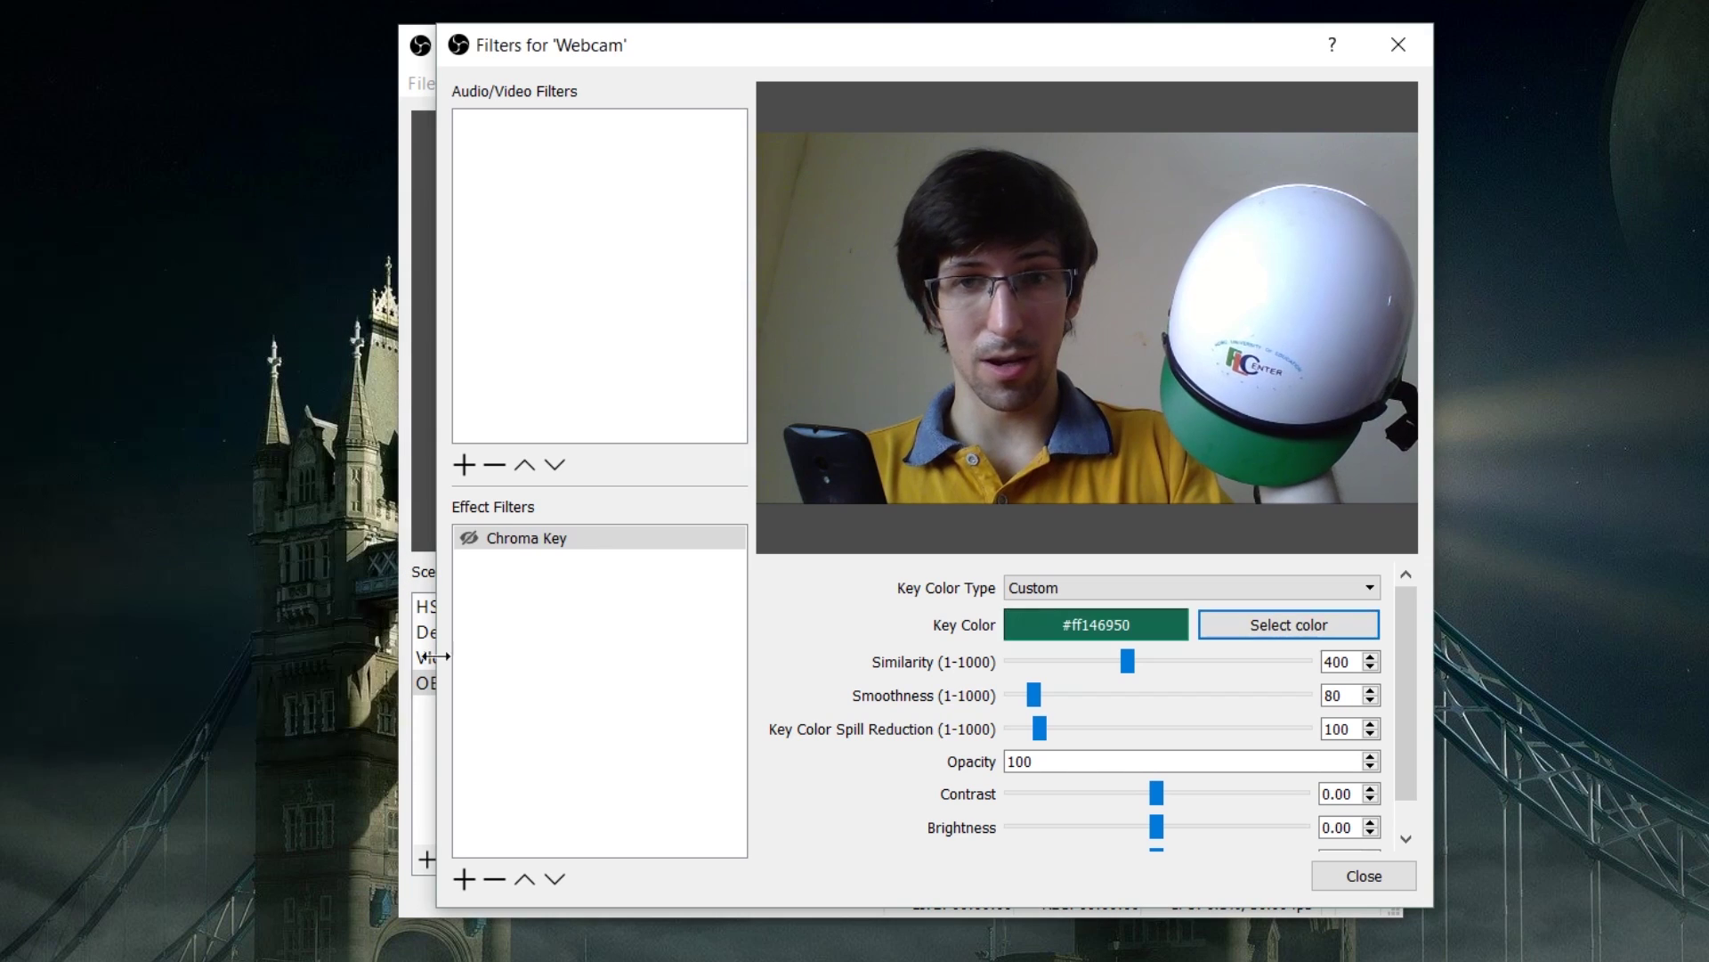
click(469, 537)
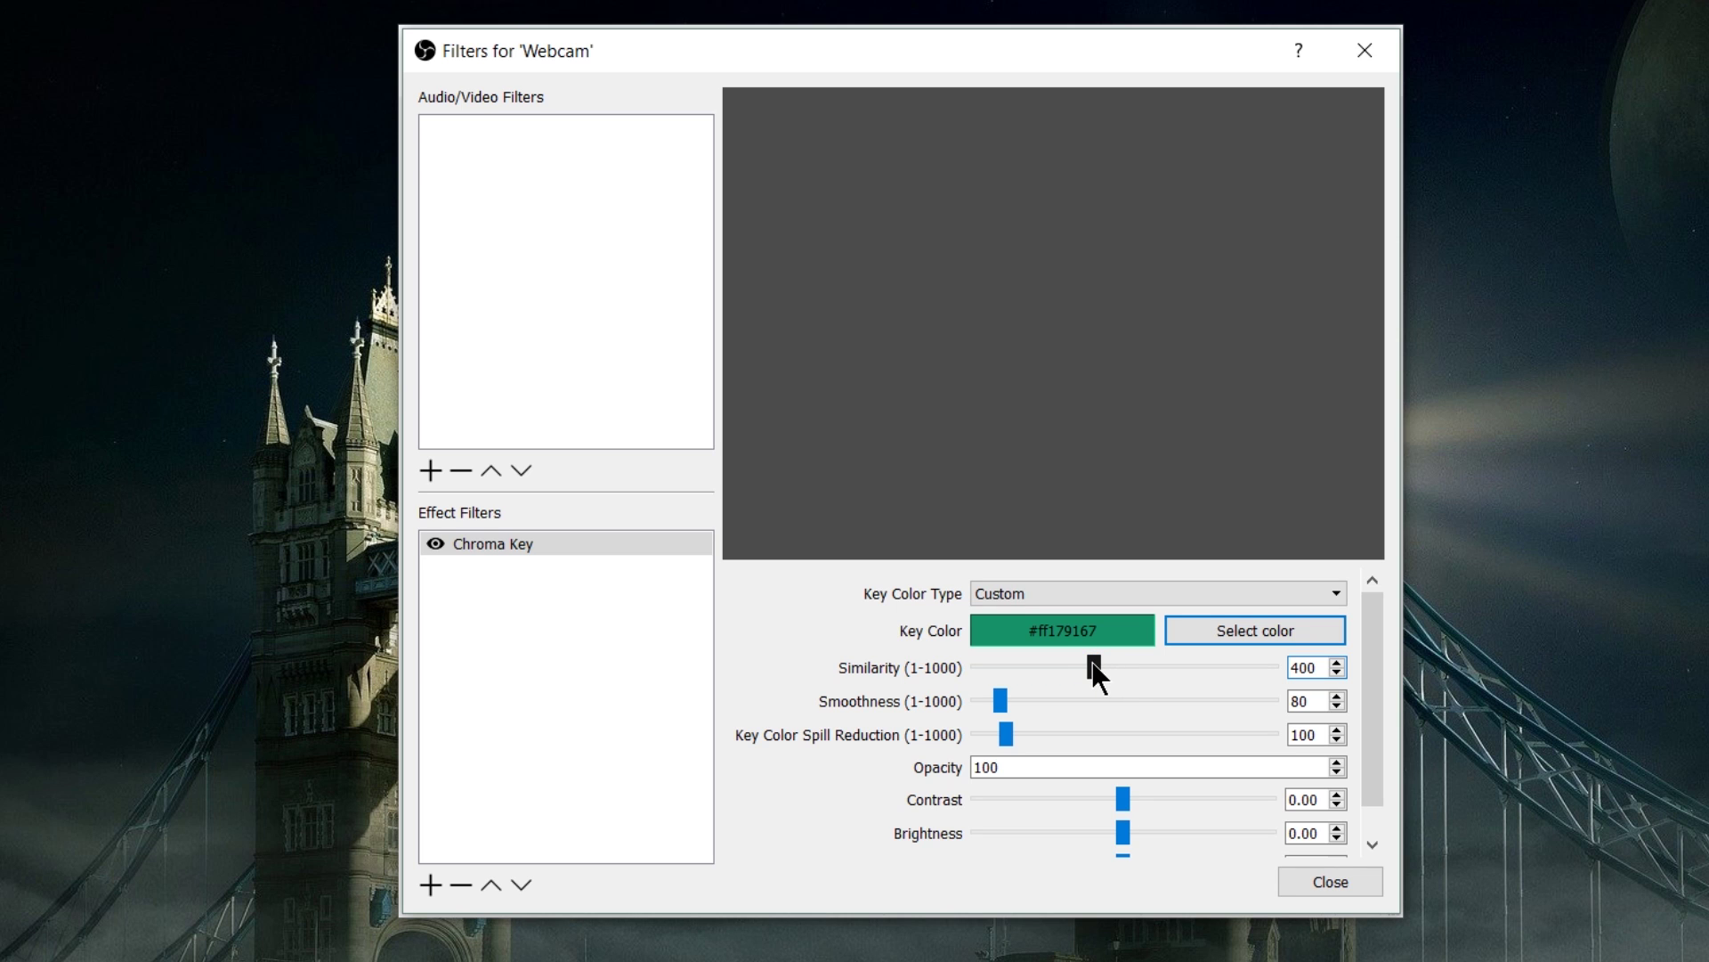
- Drag the Chroma Key Similarity slider down to about 107
drag(1048, 664, 1007, 664)
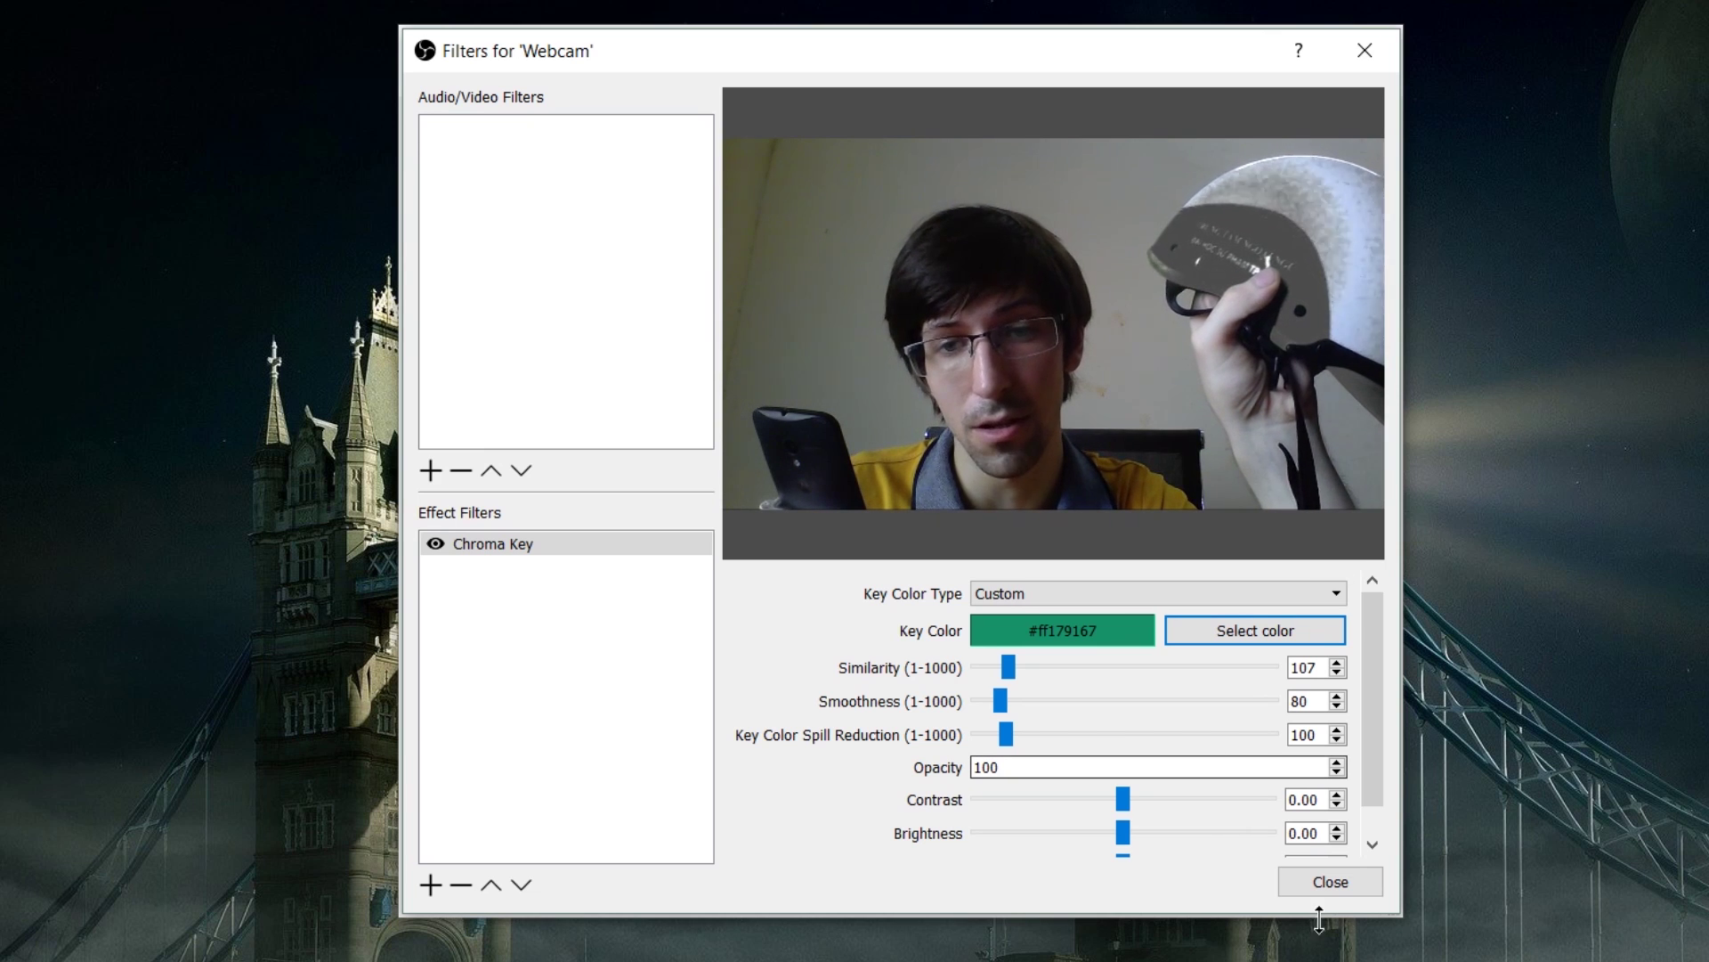
- Close the Filters window and select the Image 2 background source
click(1341, 890)
click(1068, 419)
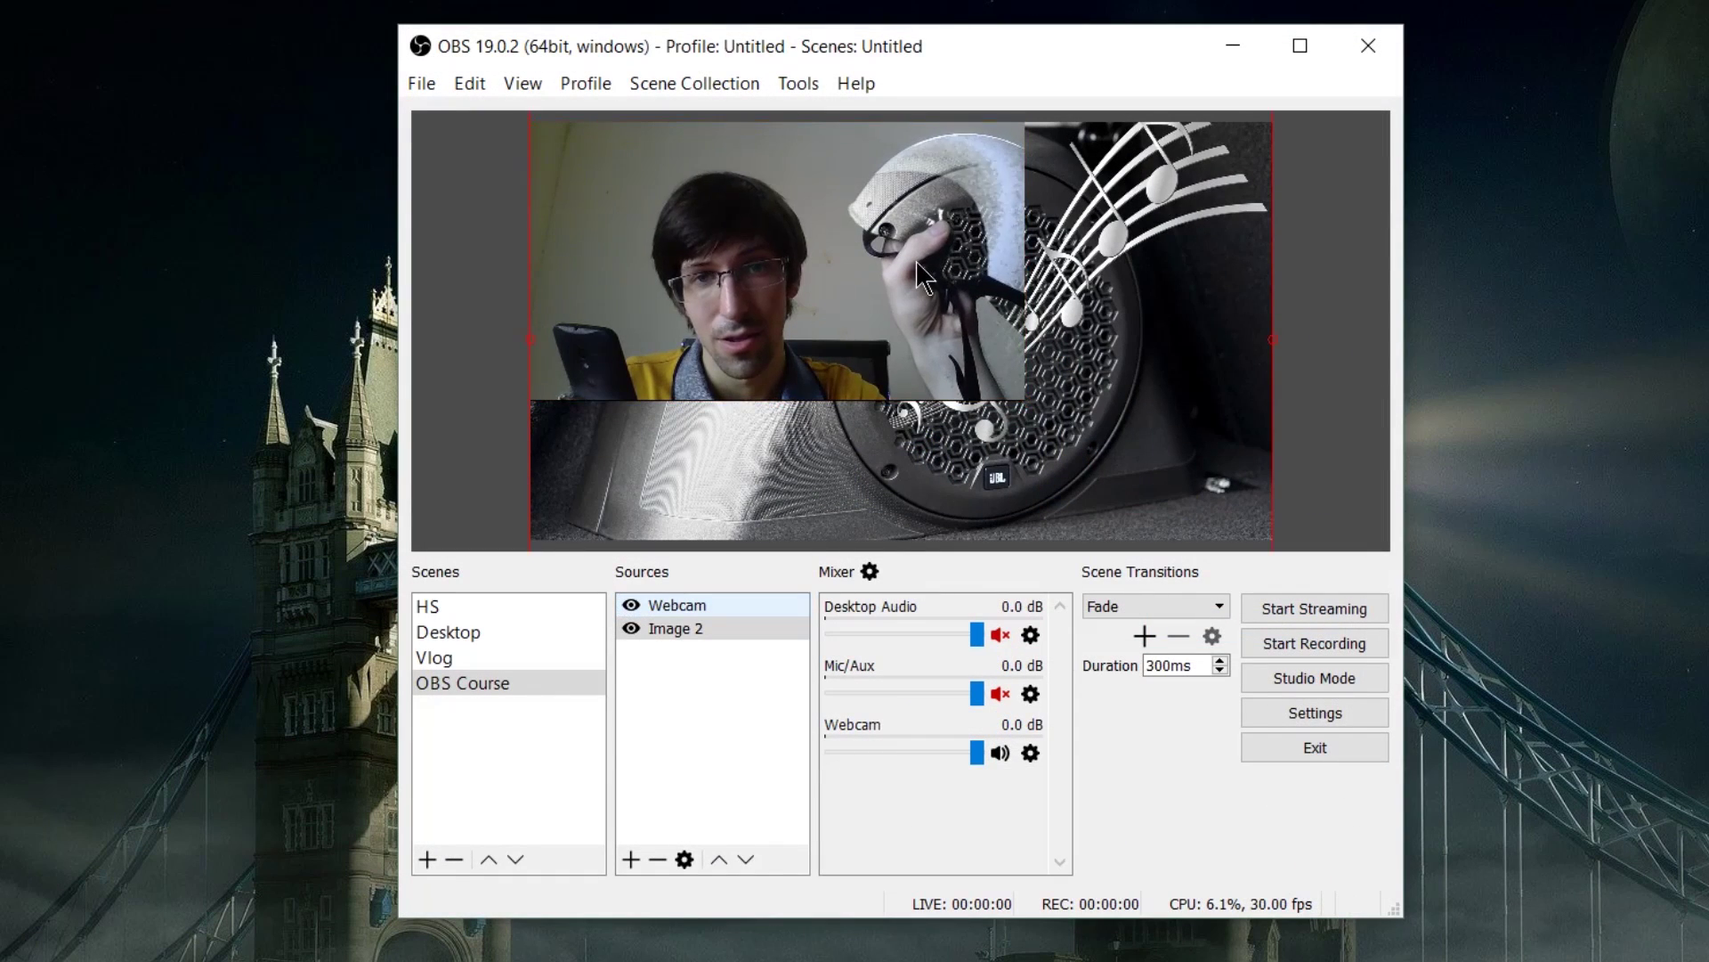